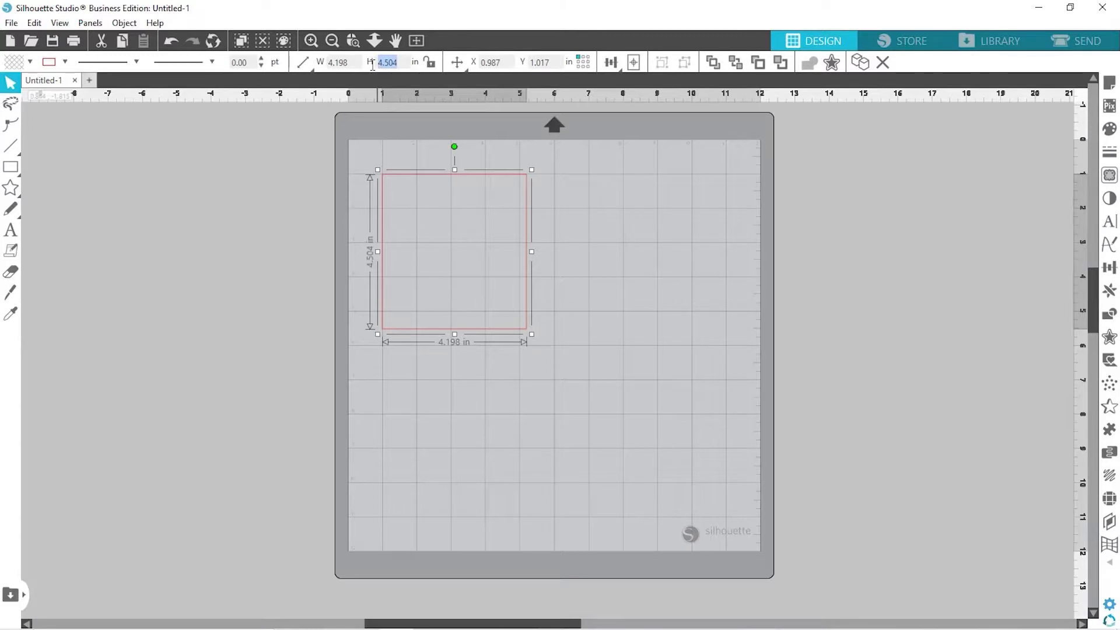
# Resize the rectangle to 4 in wide by 5 in tall
pyautogui.write('5')
pyautogui.press('Return')
pyautogui.moveTo(349, 62); pyautogui.dragTo(309, 61)
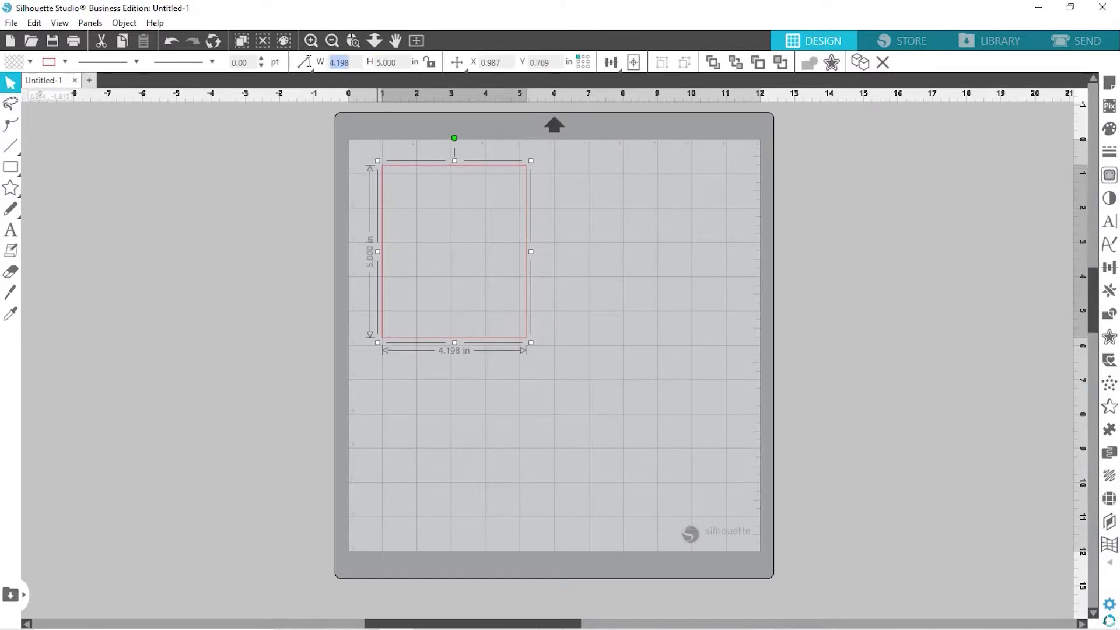
pyautogui.moveTo(309, 65)
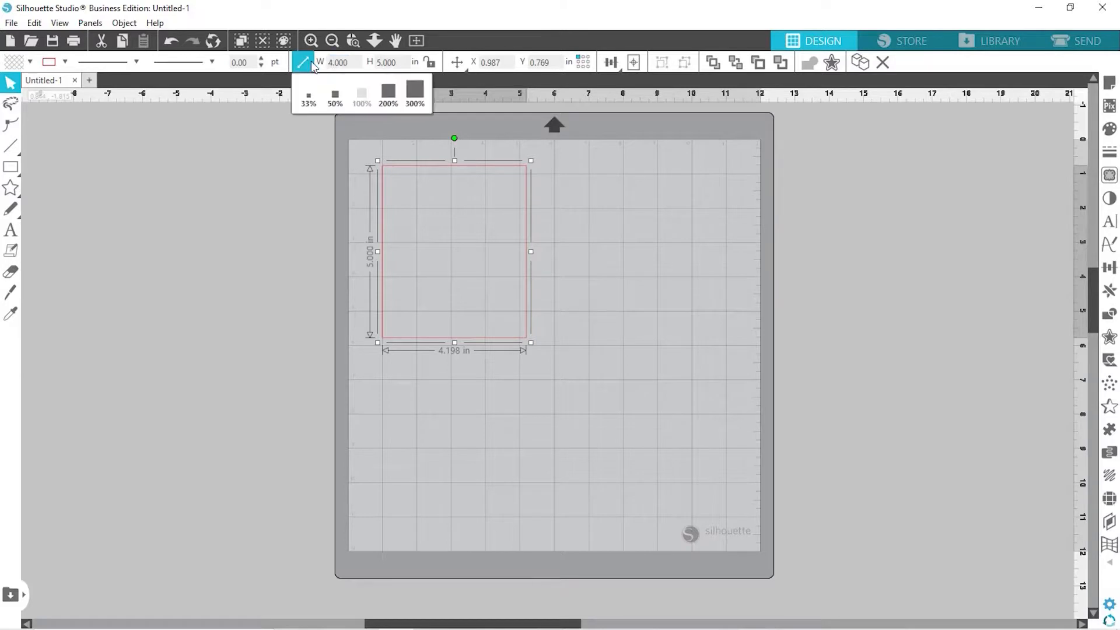
pyautogui.write('4')
pyautogui.press('Return')
pyautogui.click(282, 218)
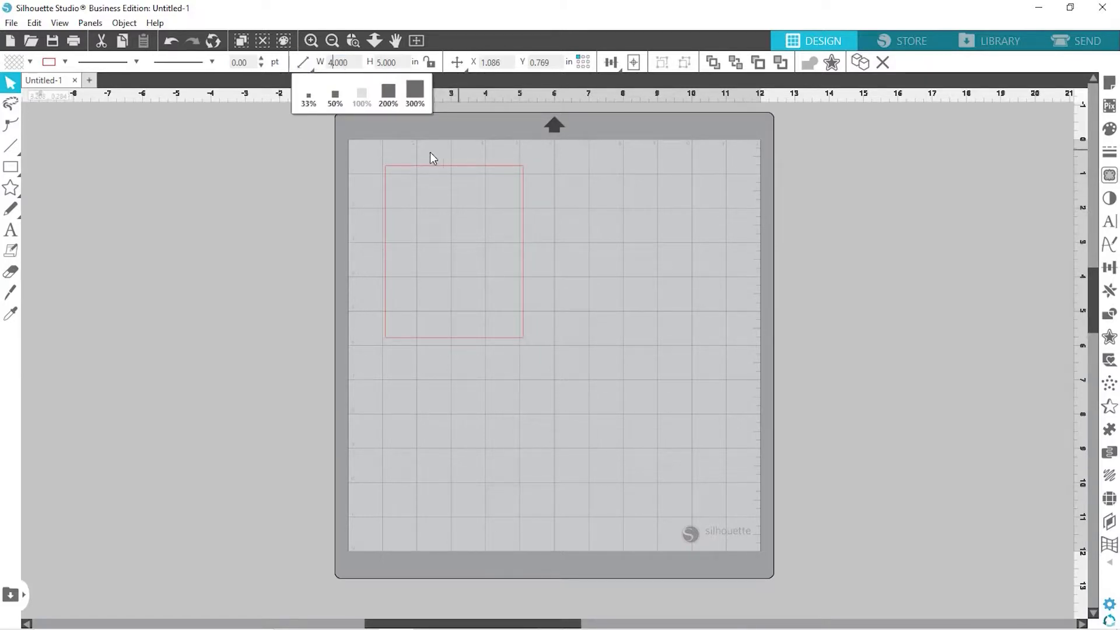
pyautogui.click(434, 170)
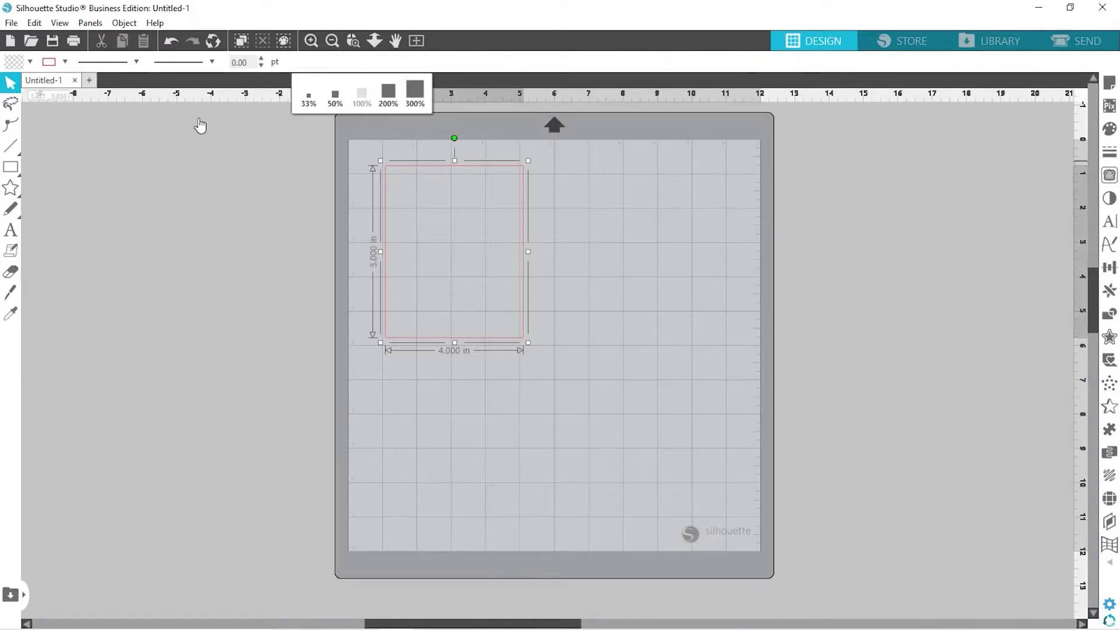
pyautogui.click(29, 62)
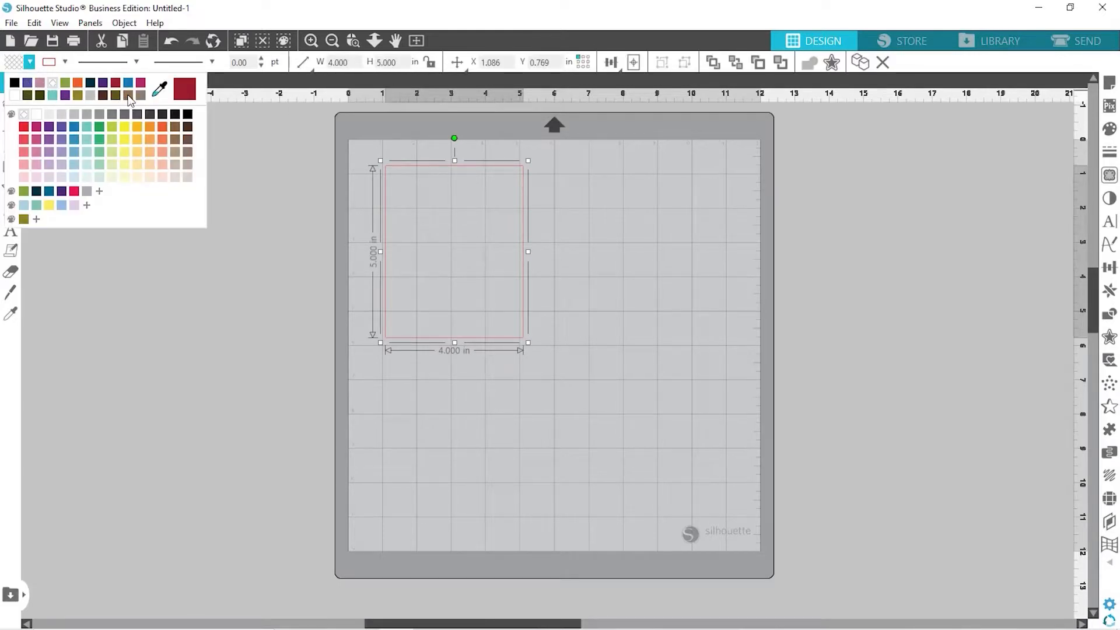
# Fill the 4 × 5 in rectangle with the brown swatch and nudge it slightly
pyautogui.click(177, 128)
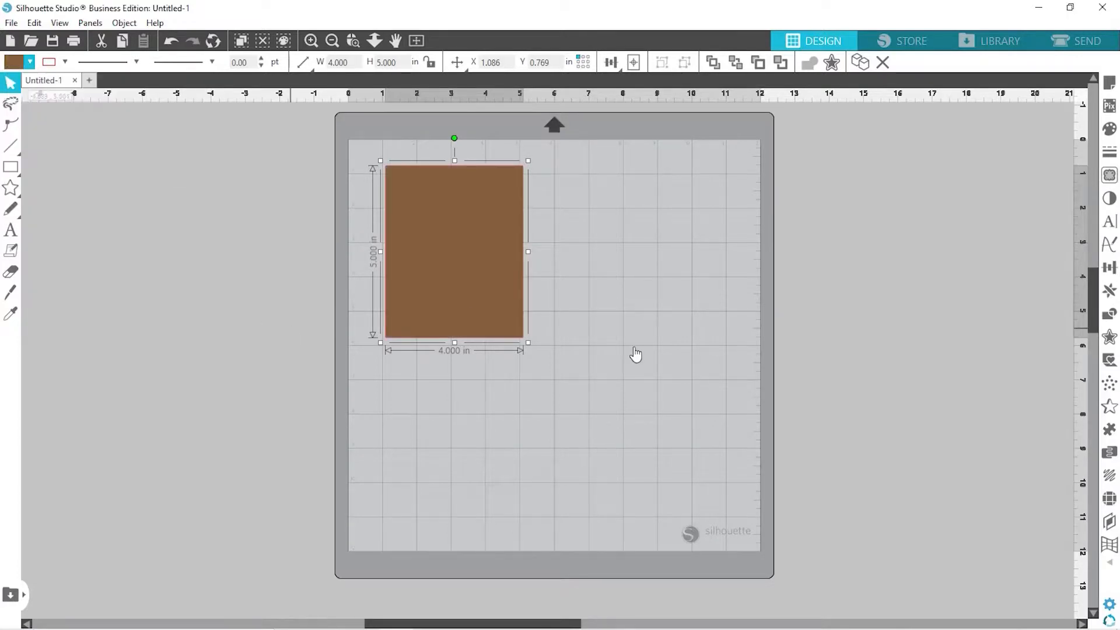
pyautogui.click(675, 346)
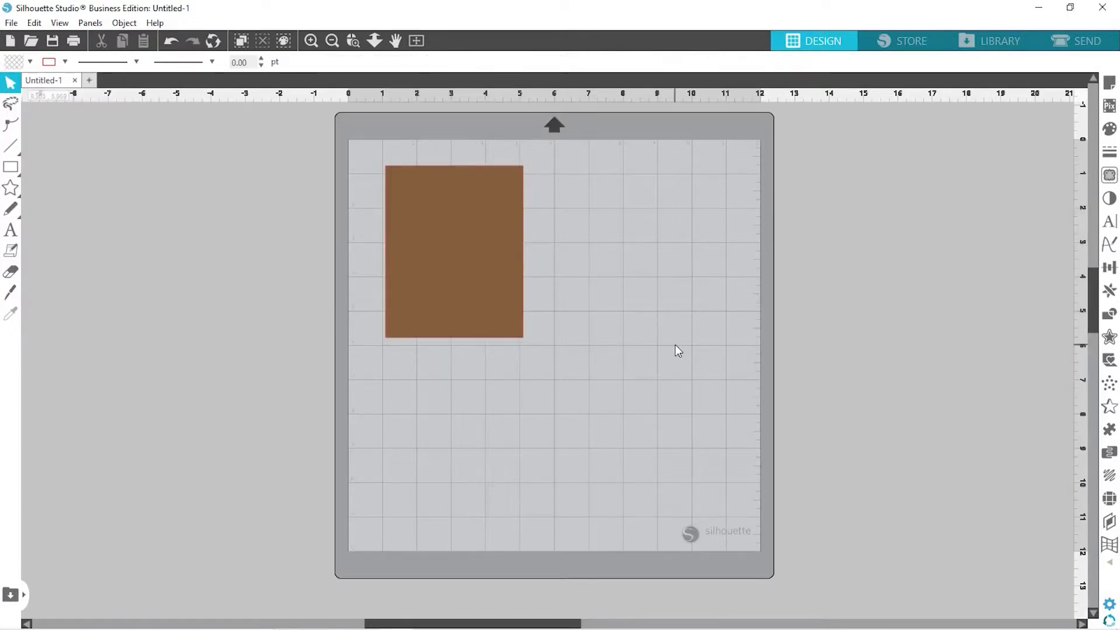
pyautogui.click(484, 249)
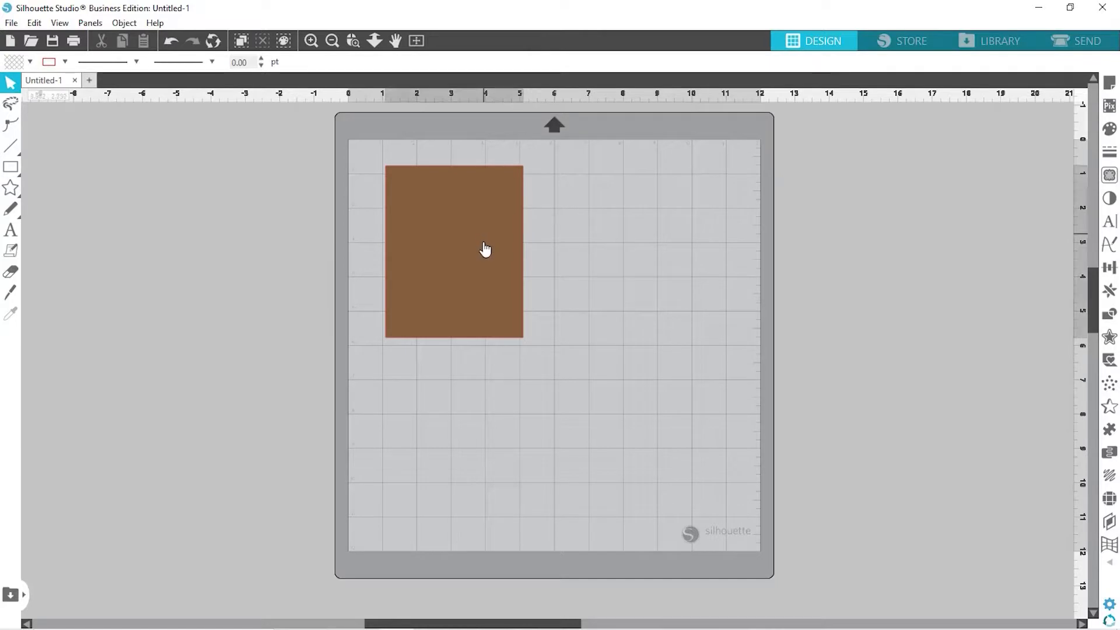
pyautogui.moveTo(484, 242); pyautogui.dragTo(482, 243)
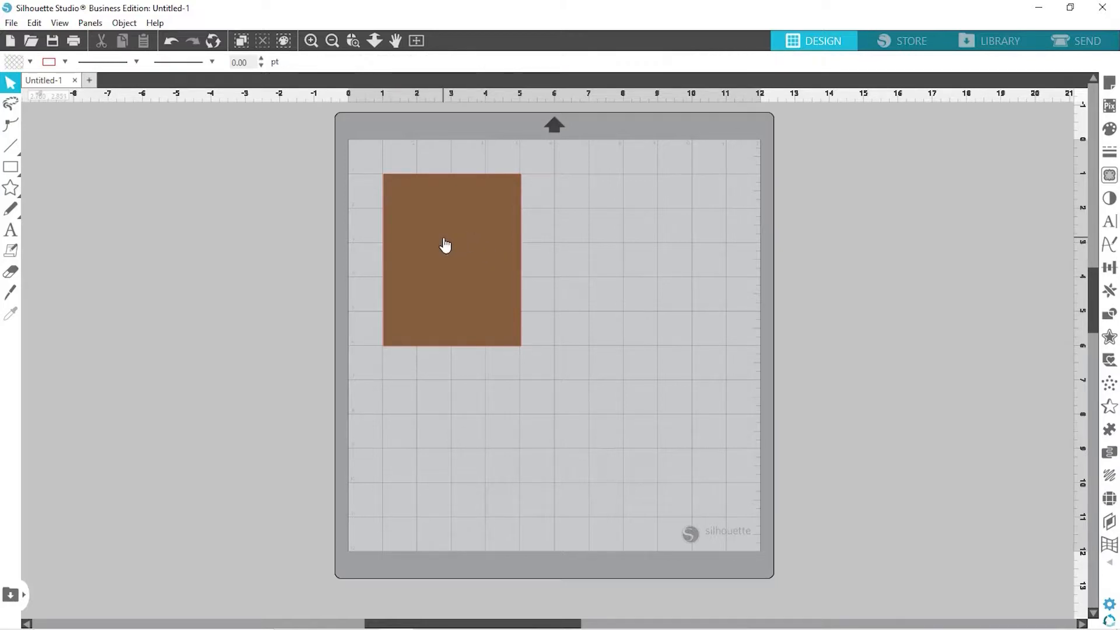
# Align the brown rectangle left and top so it sits at position 0, 0
pyautogui.scroll(3, 444, 245)
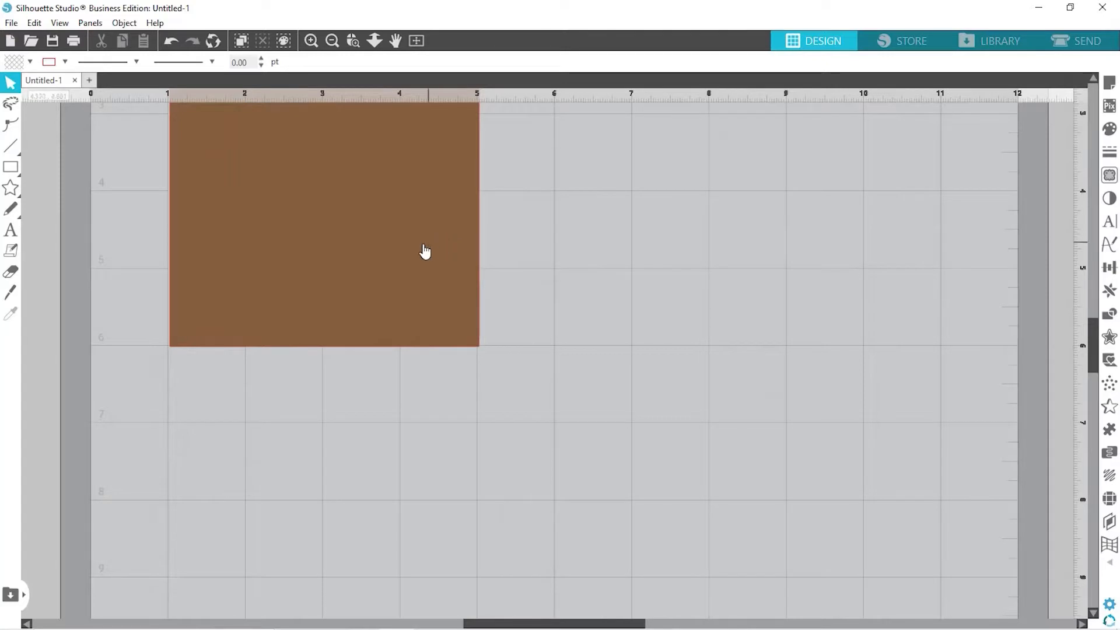
pyautogui.click(422, 245)
pyautogui.moveTo(422, 244); pyautogui.dragTo(422, 243)
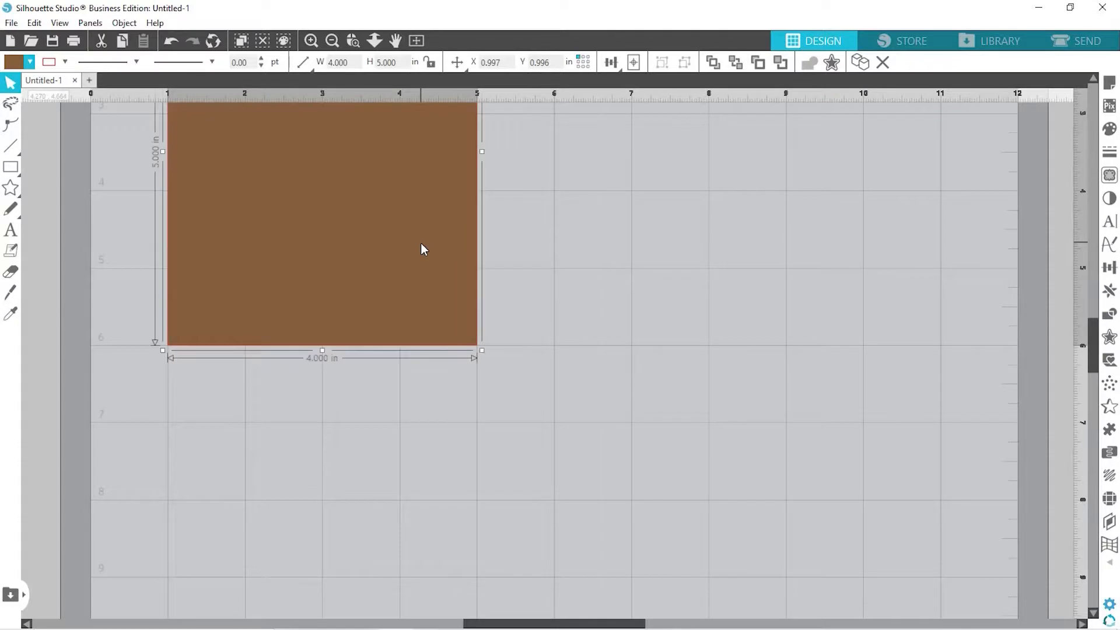
pyautogui.click(609, 63)
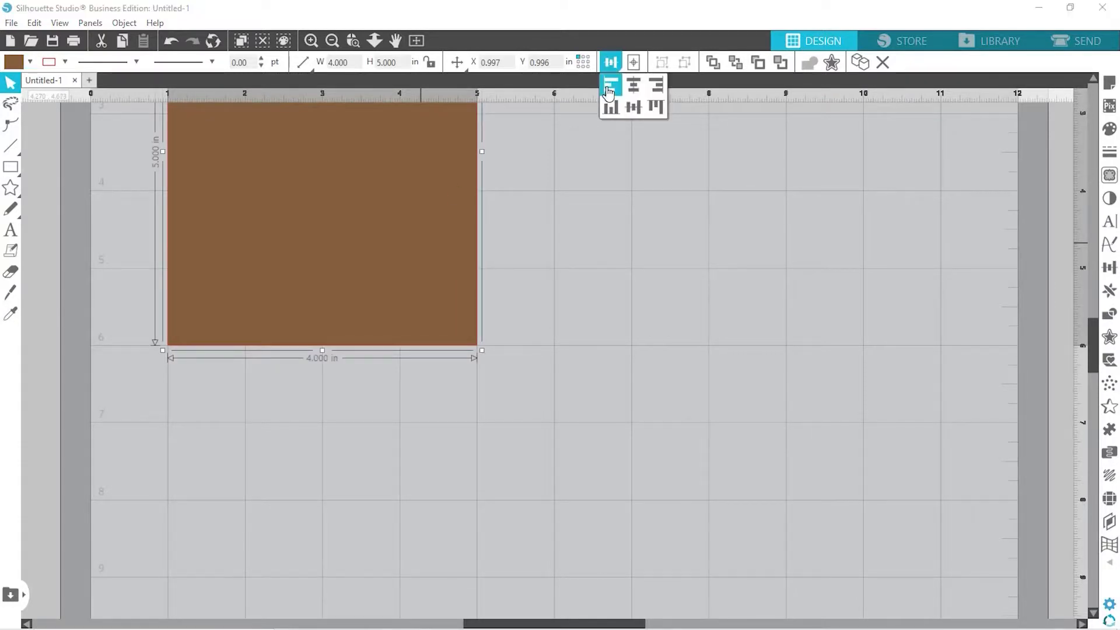
pyautogui.click(610, 89)
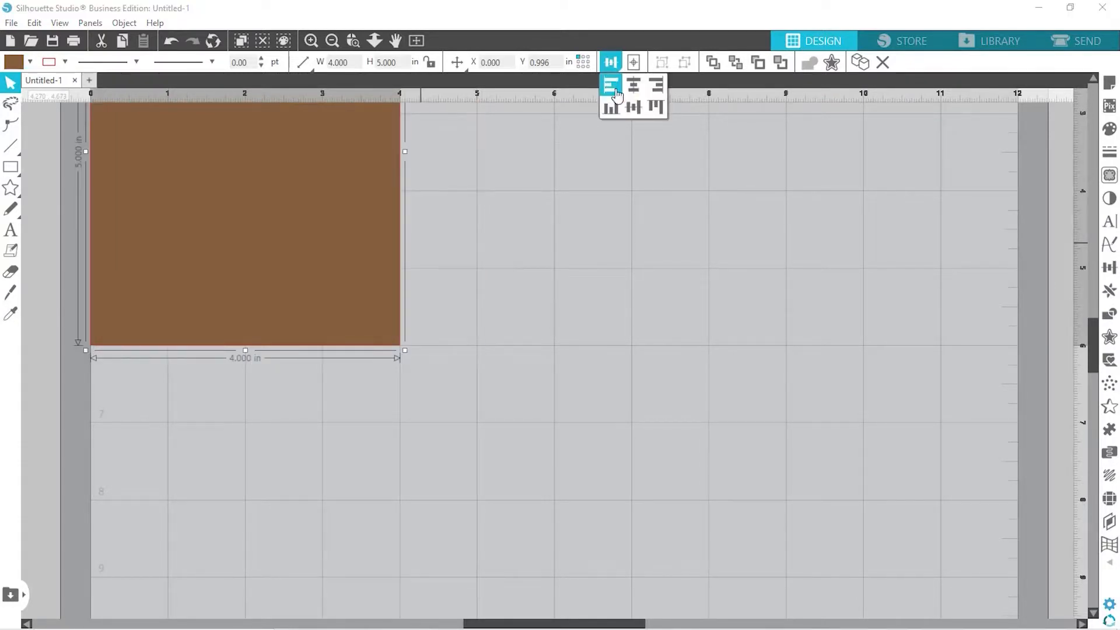
pyautogui.click(654, 116)
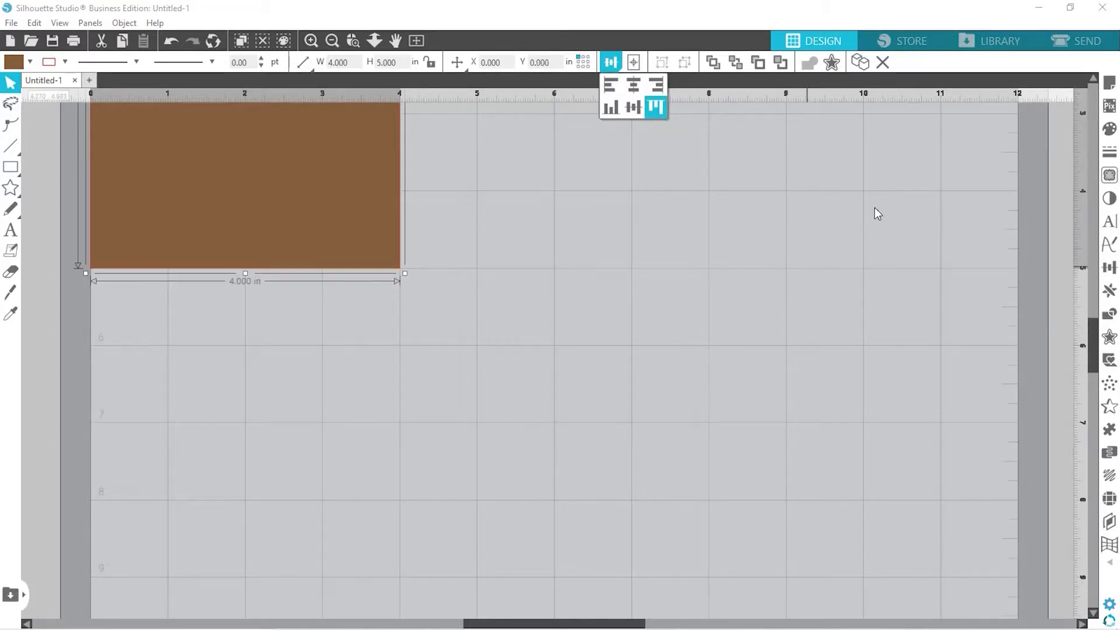
pyautogui.click(1093, 80)
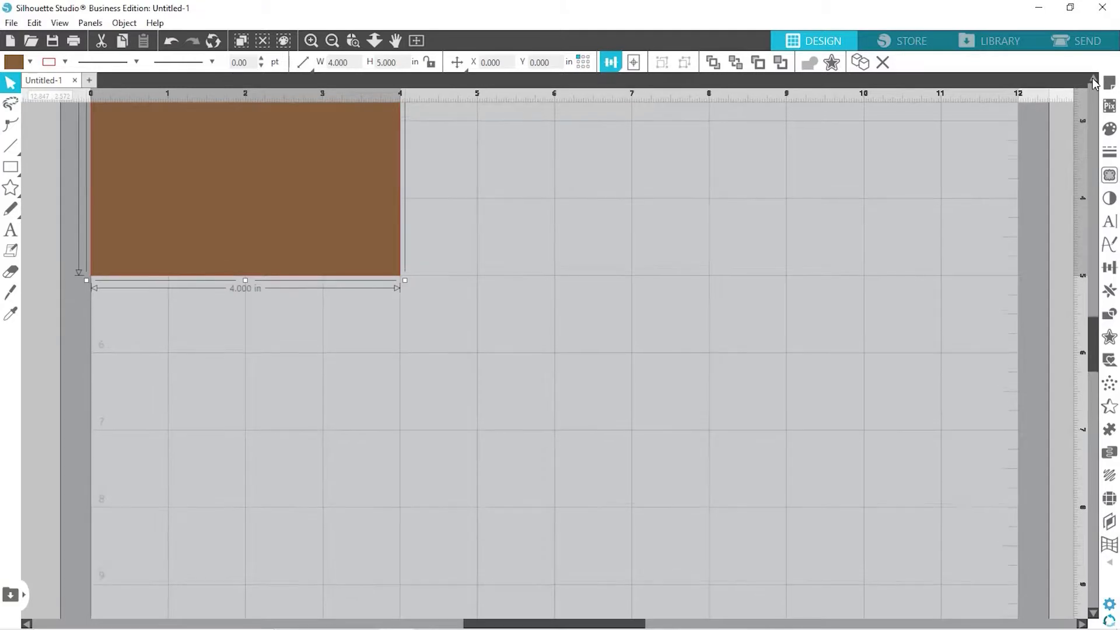
pyautogui.click(1093, 80)
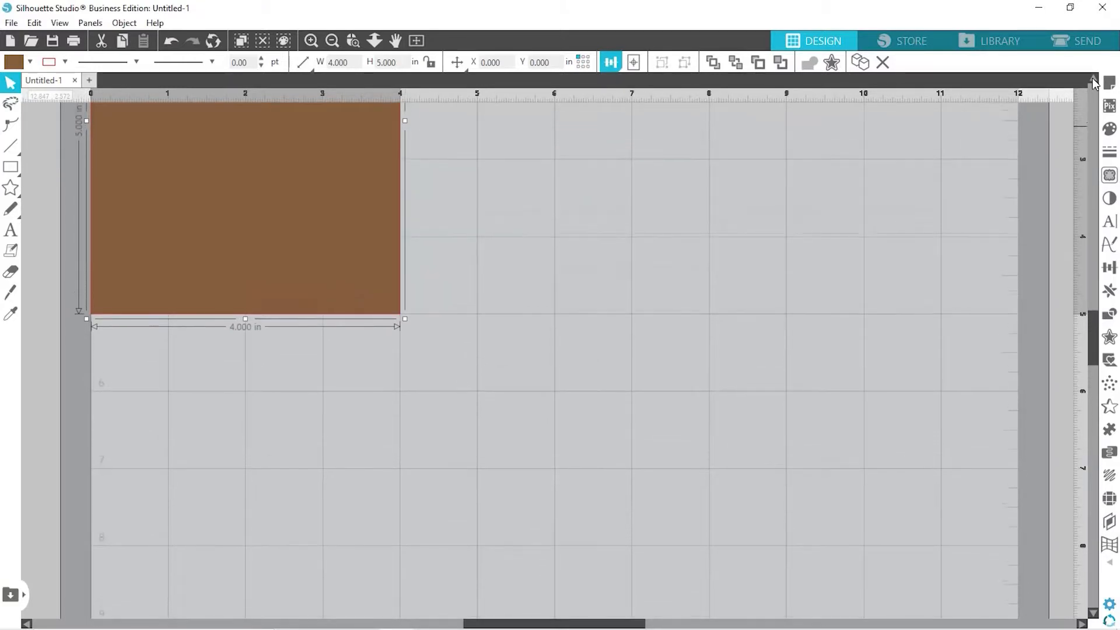
pyautogui.click(1093, 80)
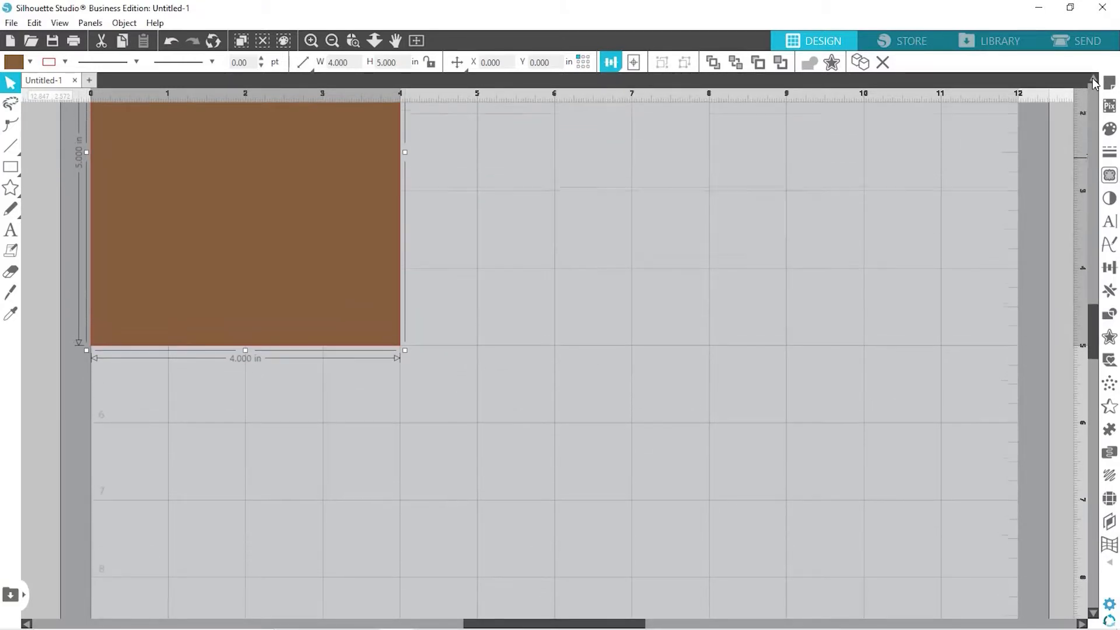
pyautogui.click(1094, 80)
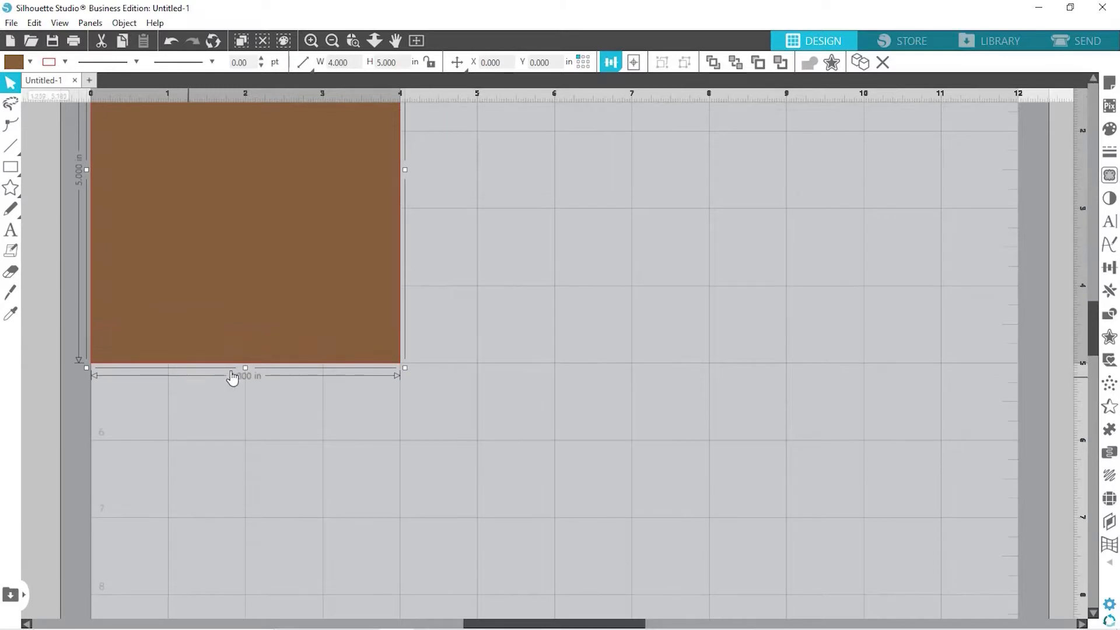
pyautogui.click(249, 438)
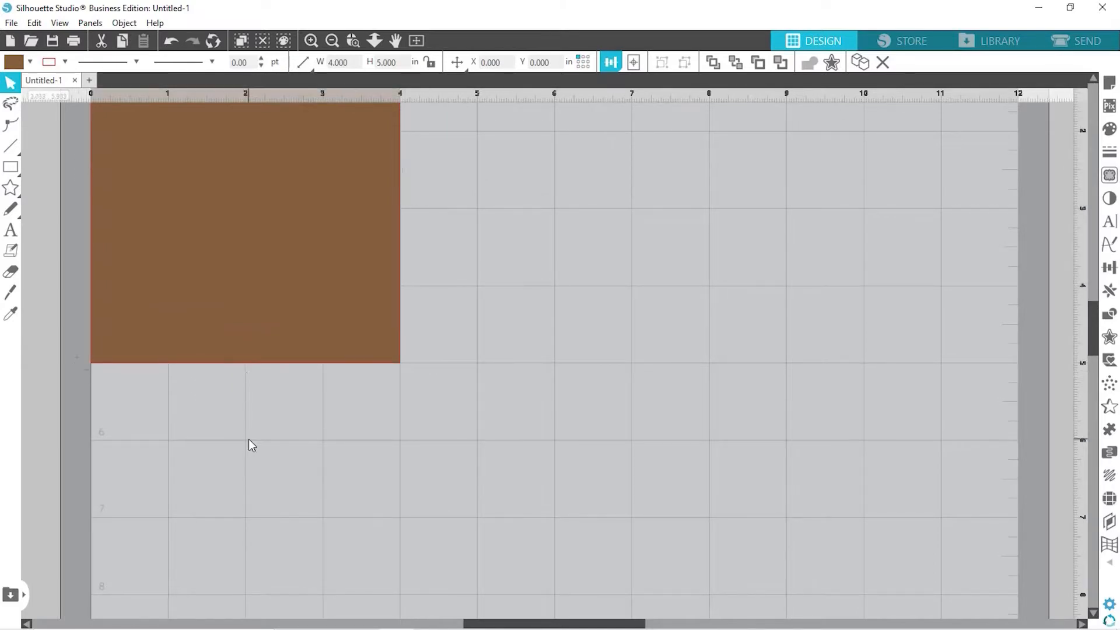
# Add a point at the rectangle's bottom midpoint and pull it up into a V-notch
pyautogui.doubleClick(239, 329)
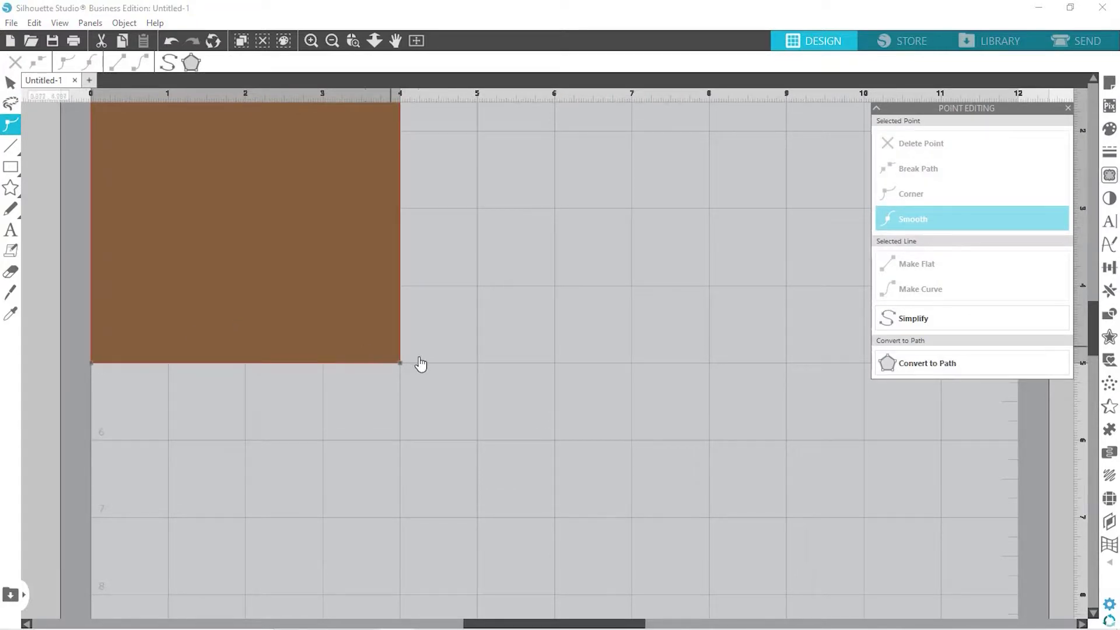
pyautogui.click(245, 363)
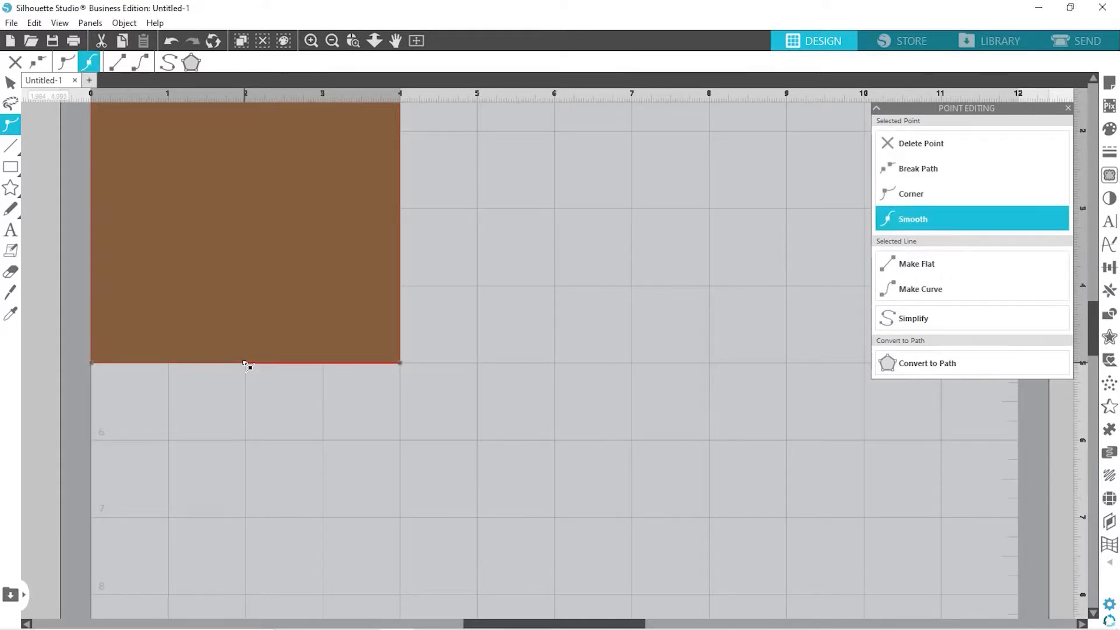
pyautogui.moveTo(243, 360); pyautogui.dragTo(246, 285)
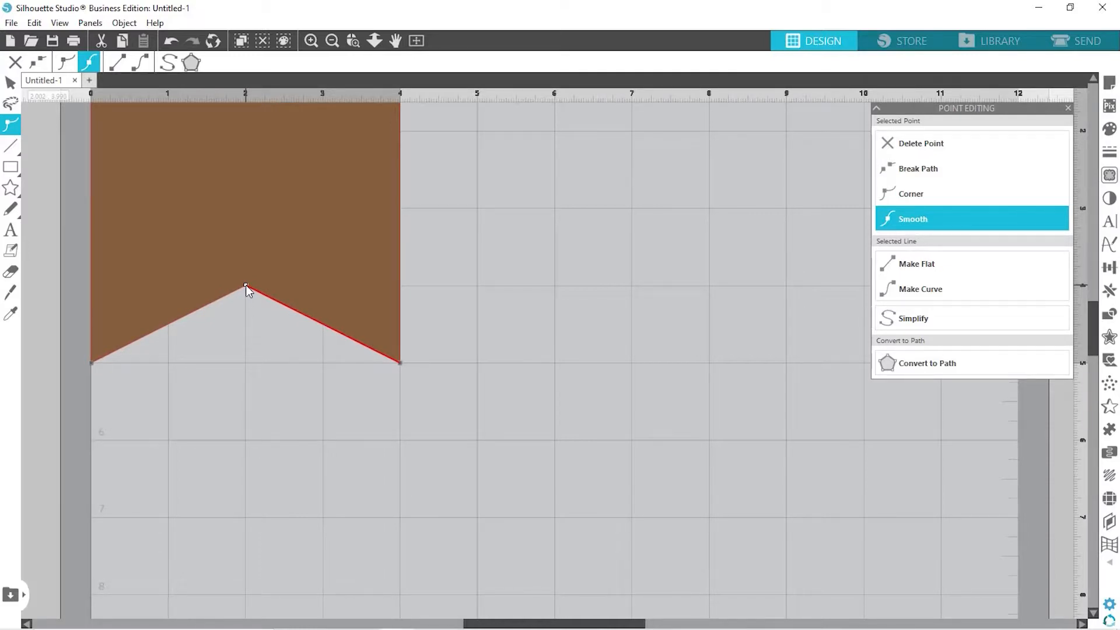
pyautogui.click(564, 345)
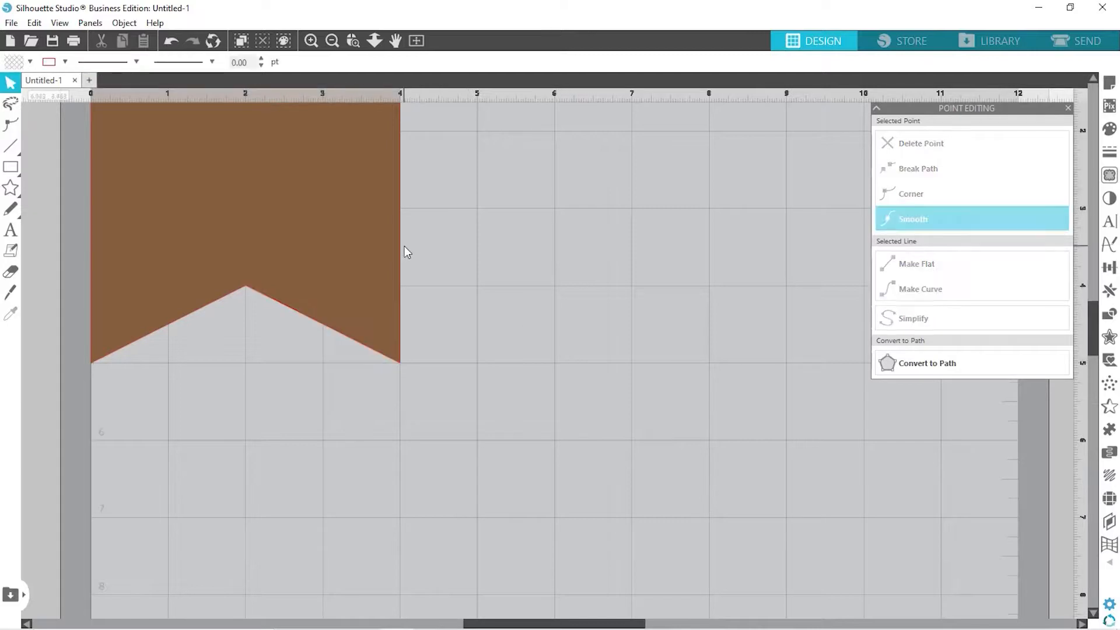
pyautogui.scroll(-2, 404, 249)
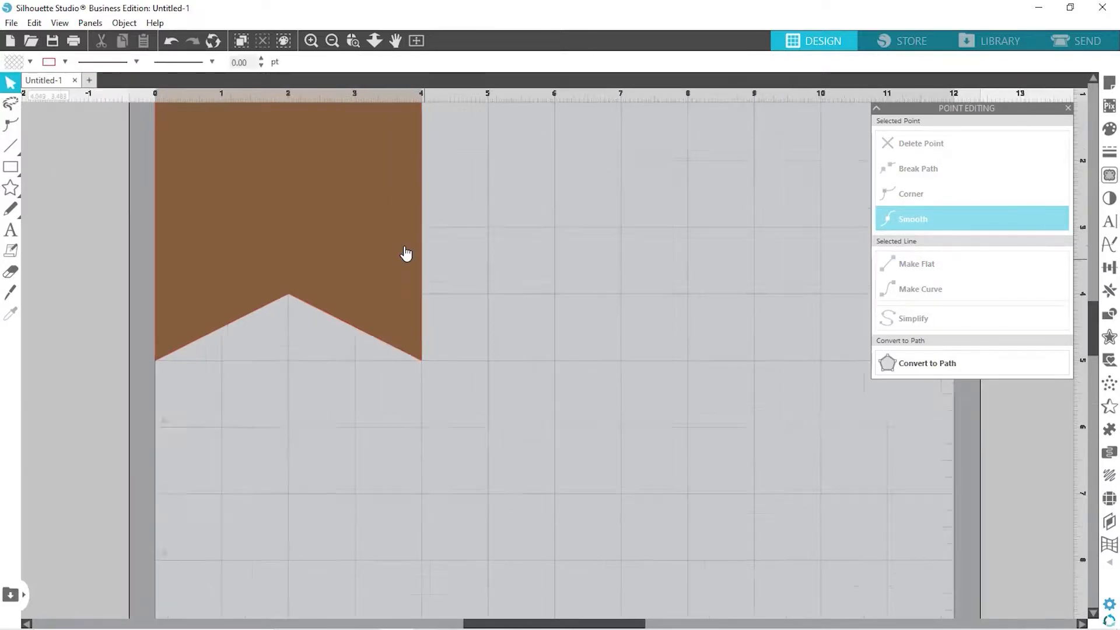
pyautogui.scroll(-2, 406, 254)
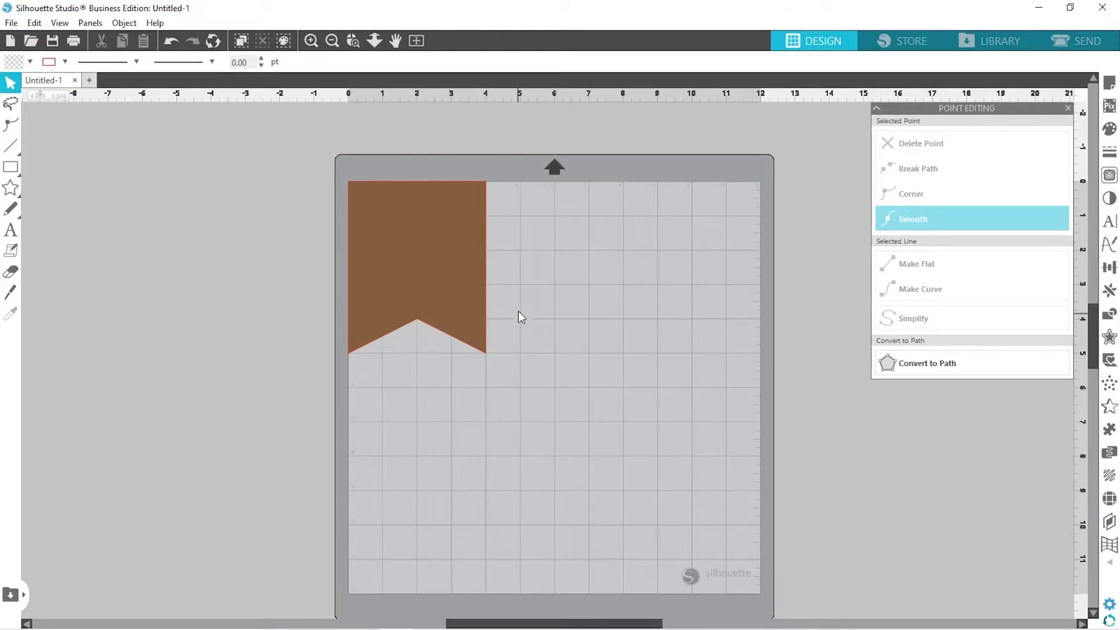
# Move the banner onto the mat at X 1.386, Y 0.999
pyautogui.click(1069, 109)
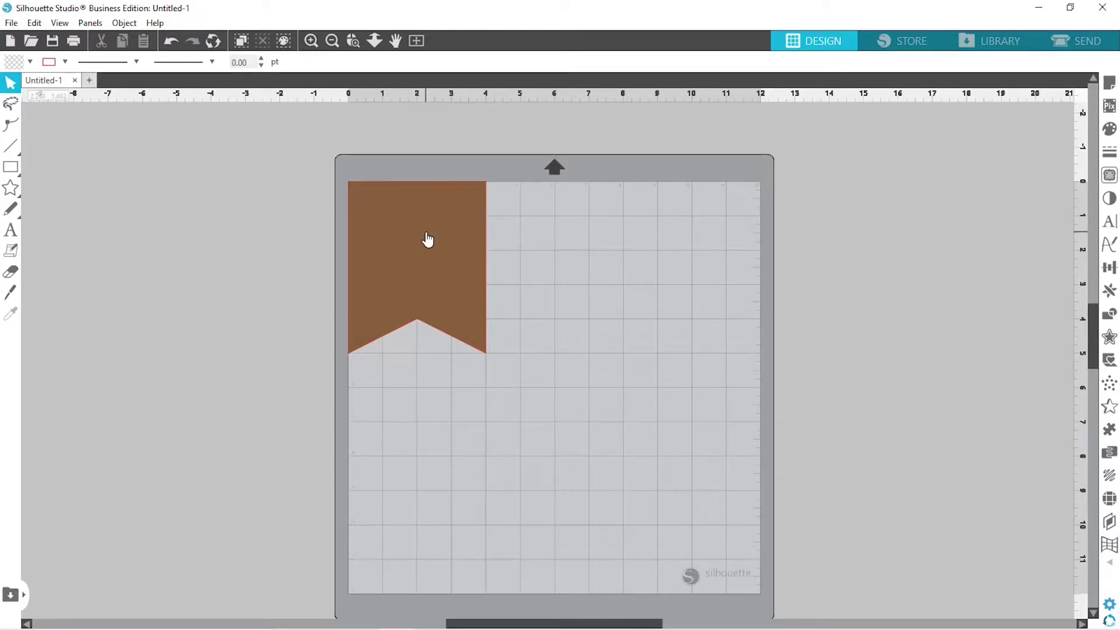
pyautogui.moveTo(427, 239); pyautogui.dragTo(432, 262)
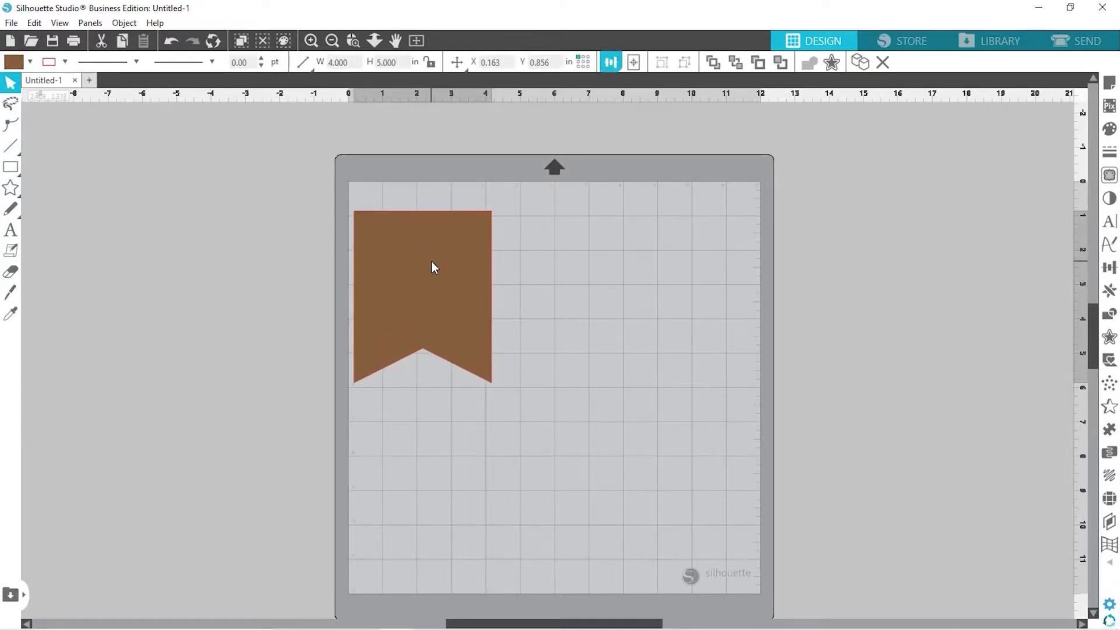
pyautogui.moveTo(432, 262); pyautogui.dragTo(474, 267)
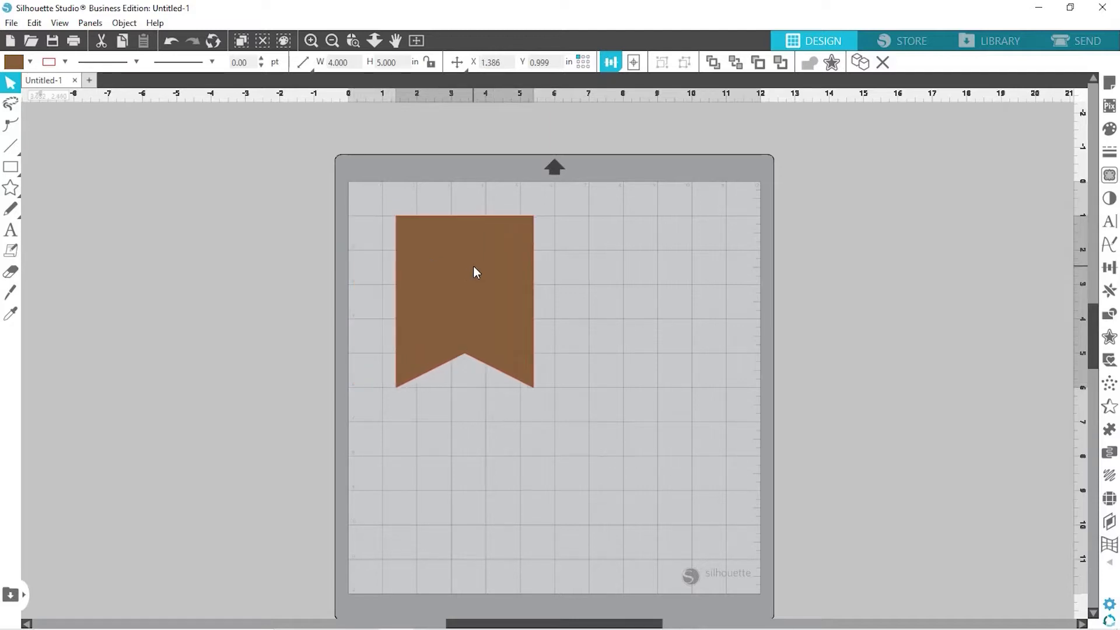
pyautogui.press('Escape')
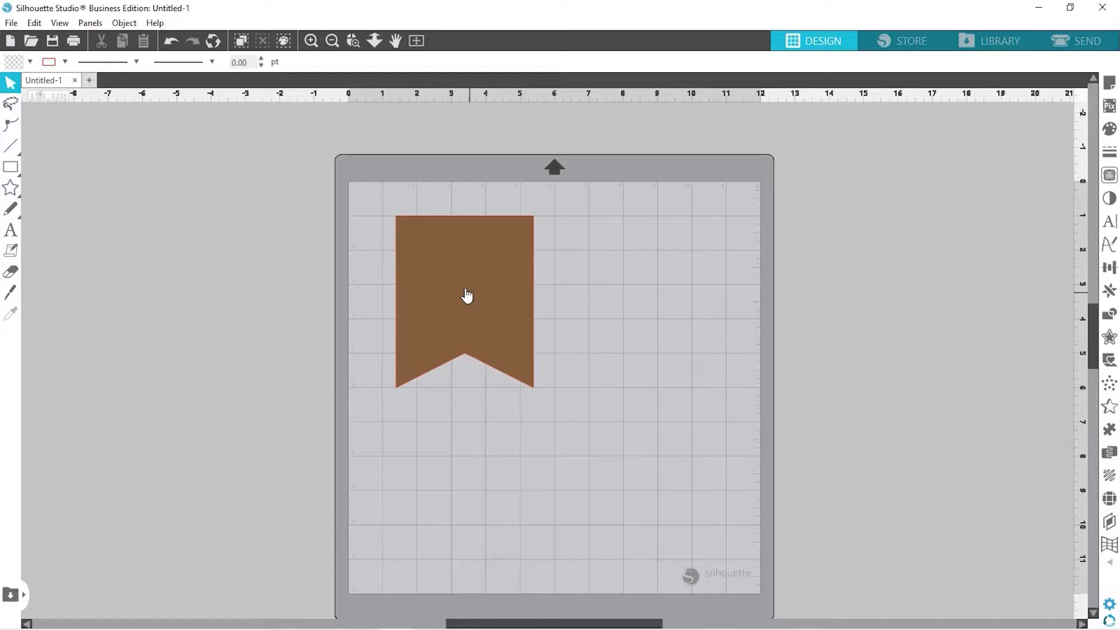
pyautogui.click(432, 242)
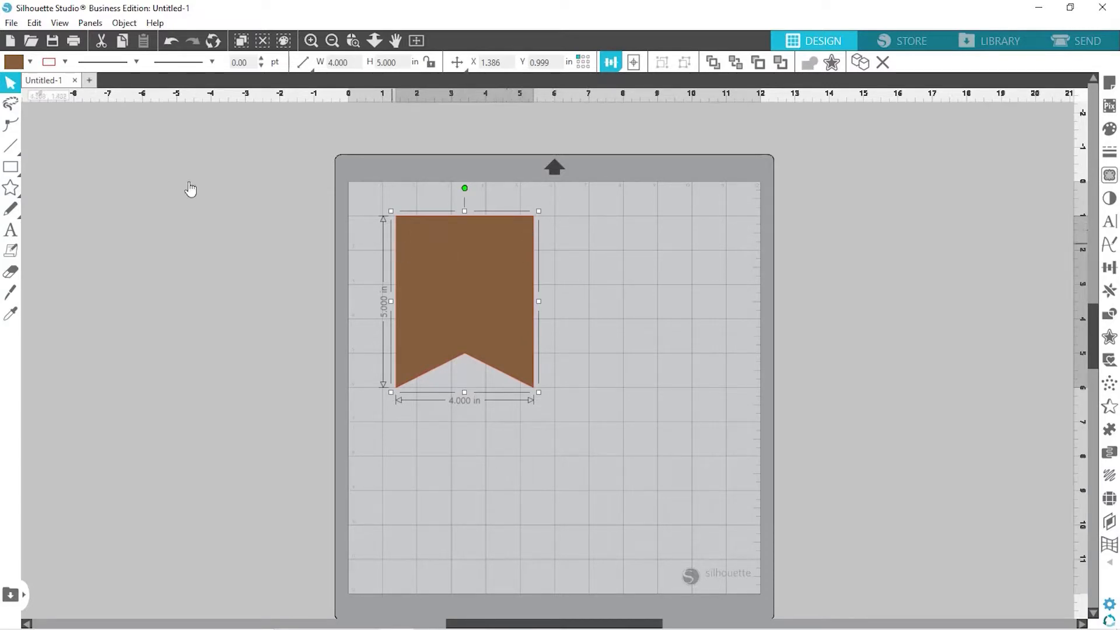
pyautogui.click(126, 186)
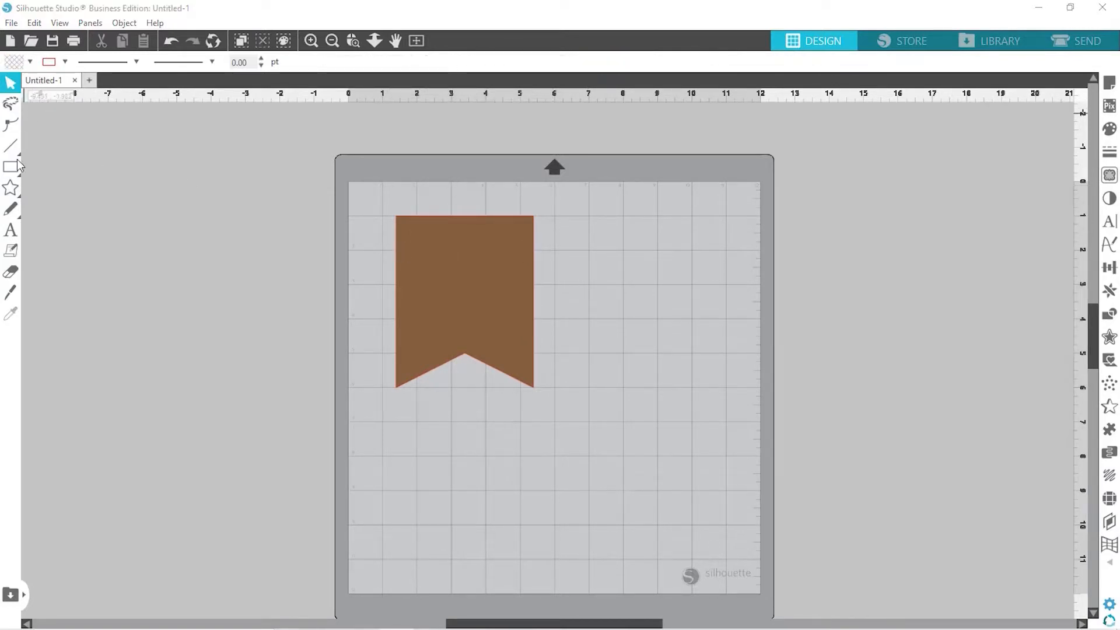
# Draw a small circle left of the mat and size it to 0.250 × 0.250 in
pyautogui.moveTo(12, 169)
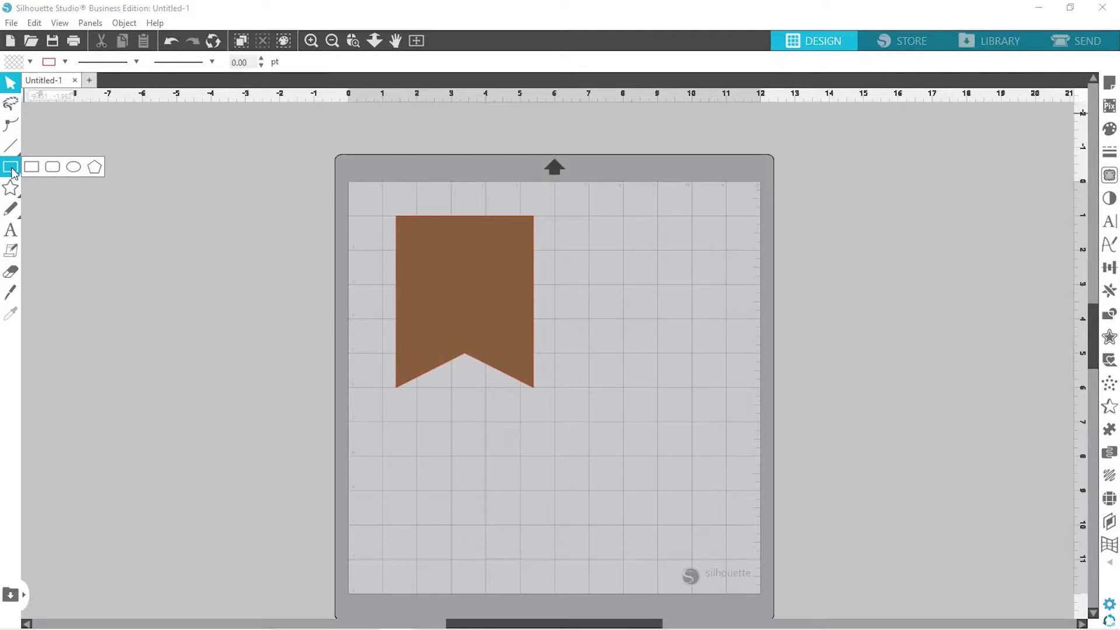
pyautogui.click(74, 168)
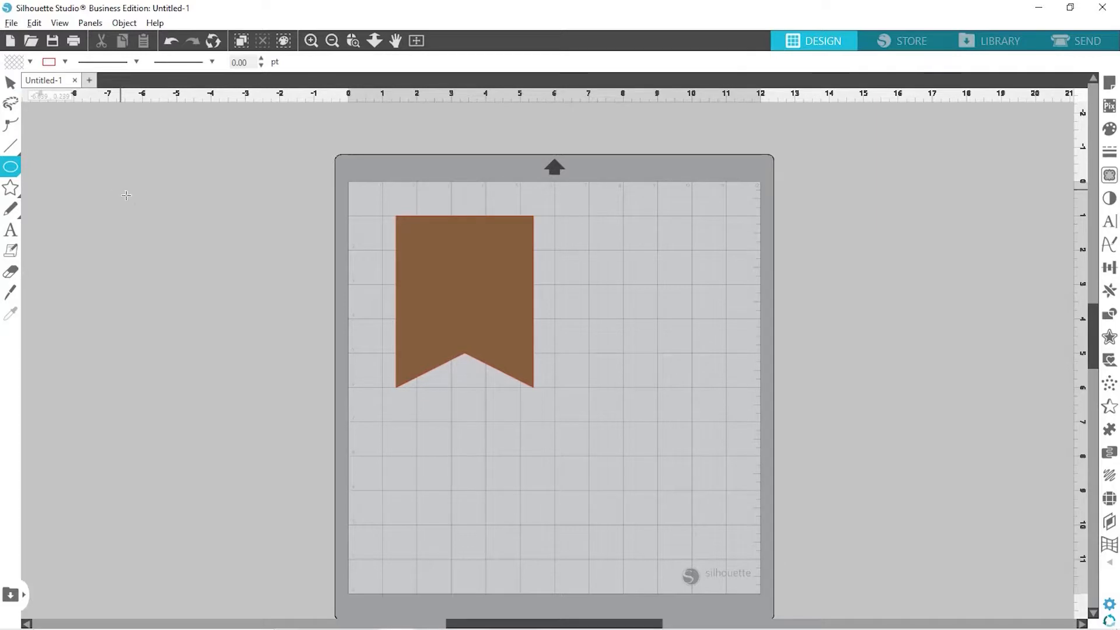
pyautogui.moveTo(114, 182); pyautogui.dragTo(128, 194)
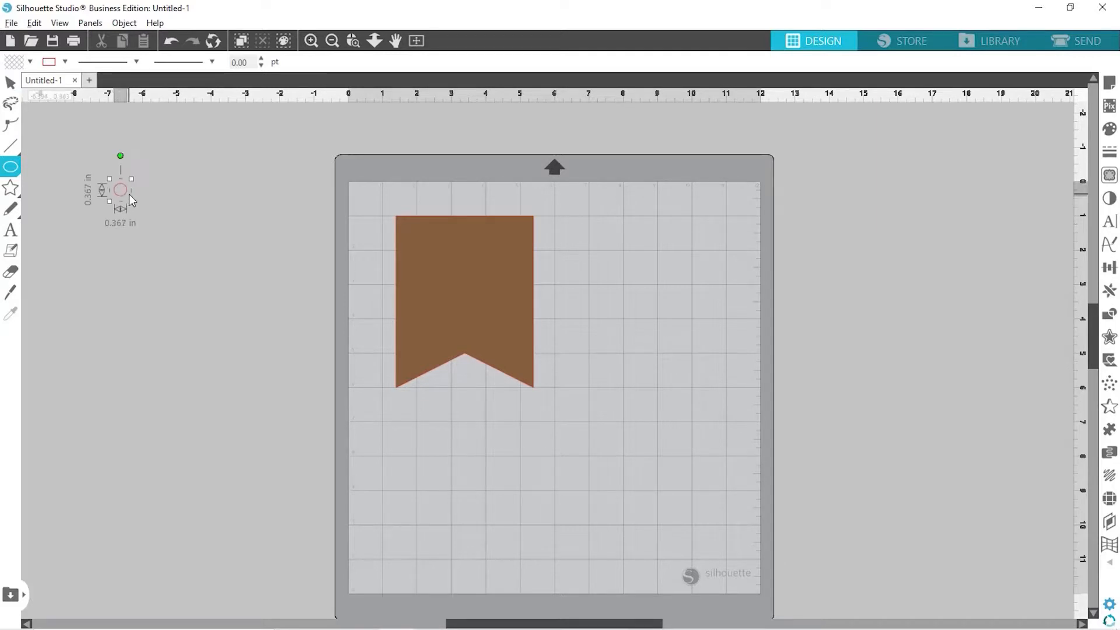
pyautogui.click(430, 62)
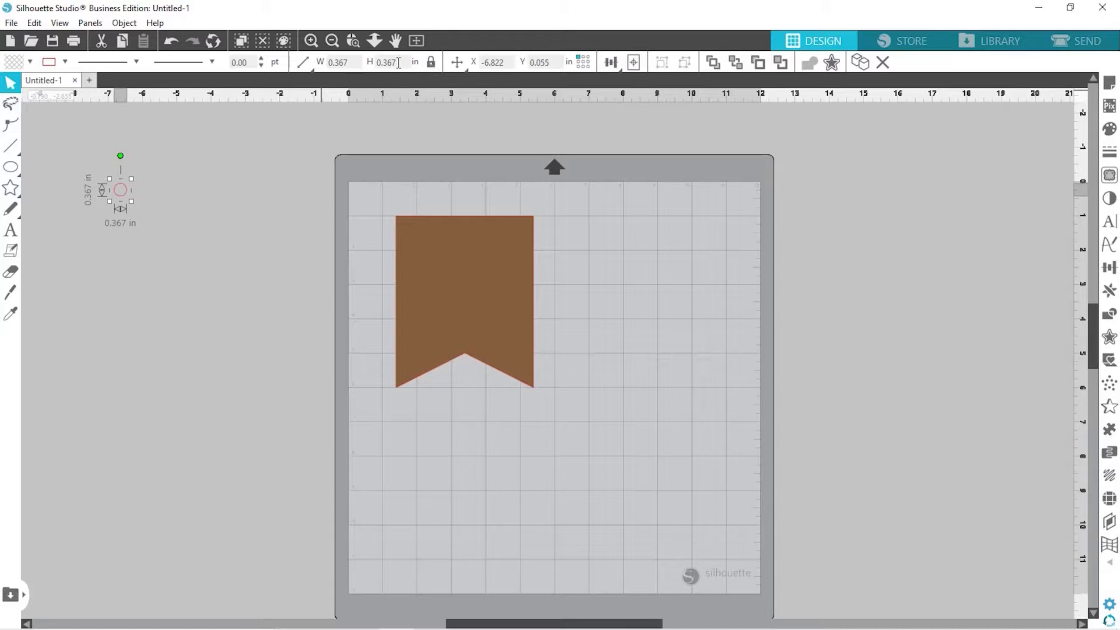
pyautogui.click(399, 62)
pyautogui.write('0.25')
pyautogui.press('Return')
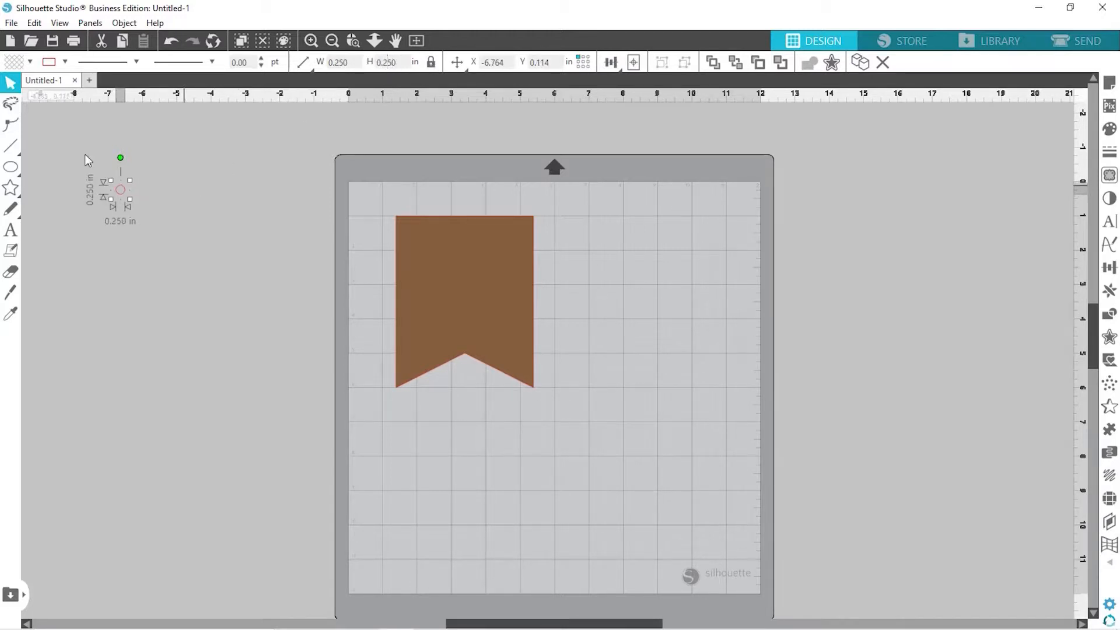
# Fill the circle black, move it to the banner's top-left, and duplicate it top-right
pyautogui.click(28, 62)
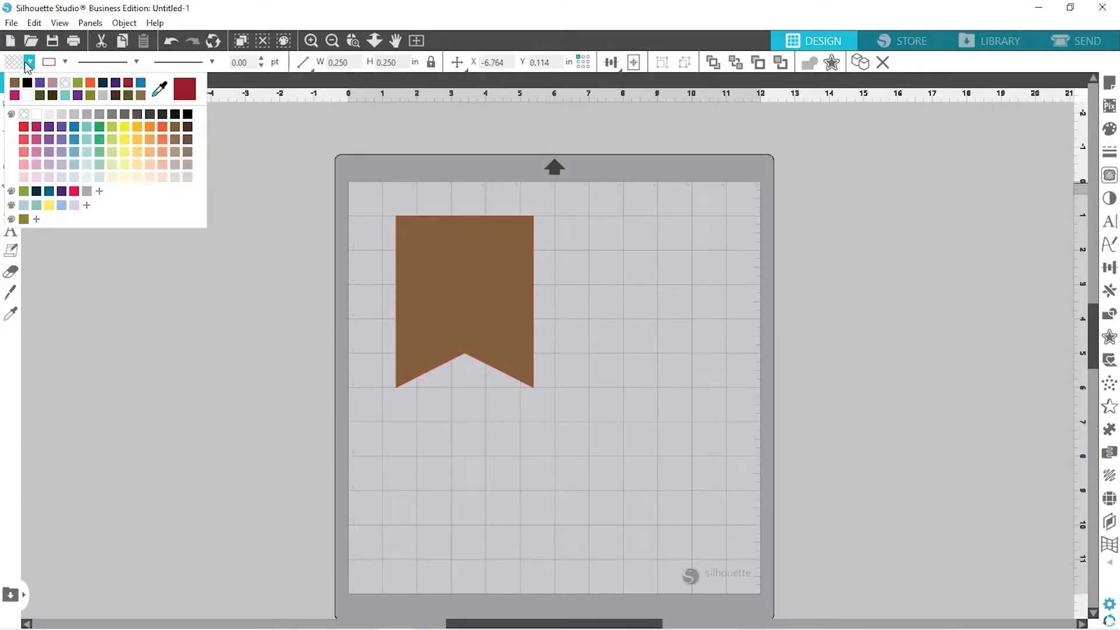
pyautogui.click(27, 82)
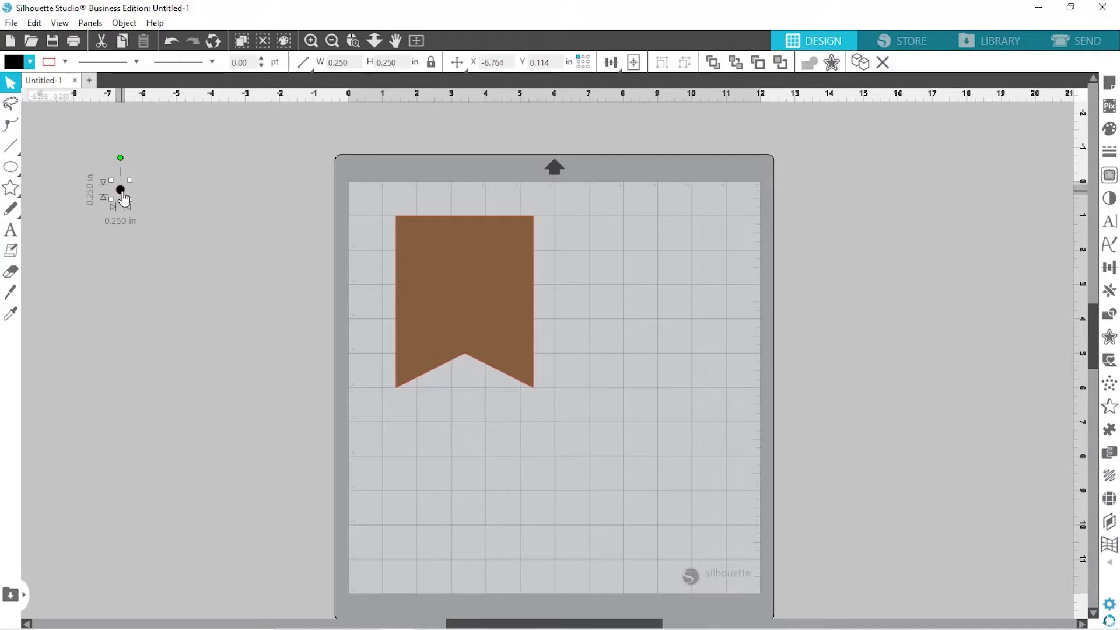
pyautogui.moveTo(124, 199); pyautogui.dragTo(408, 229)
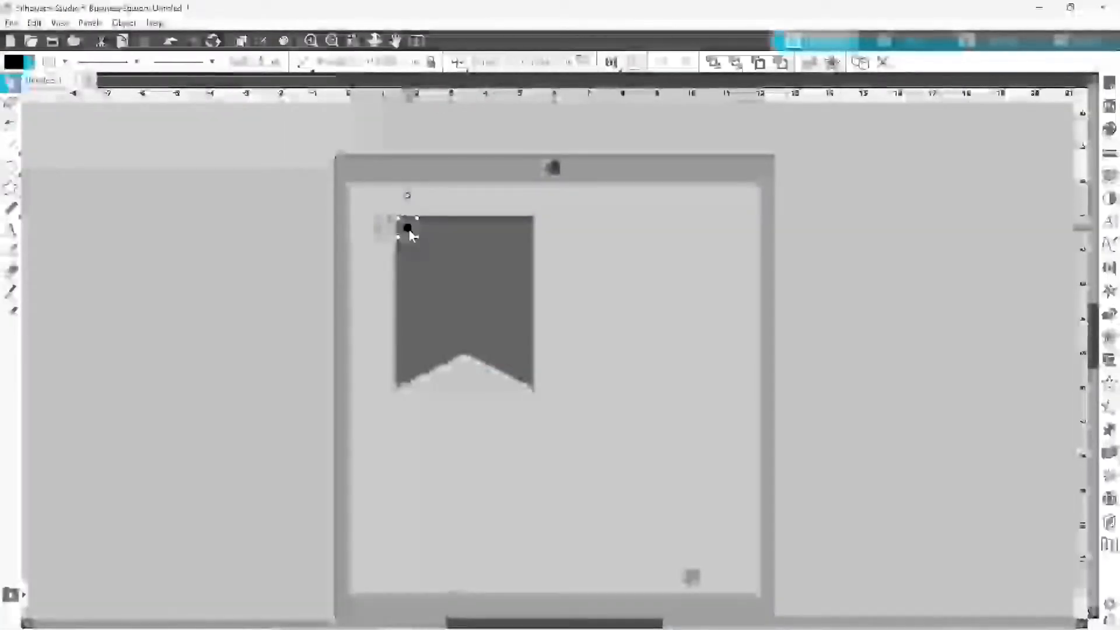
pyautogui.moveTo(409, 230); pyautogui.dragTo(523, 230)
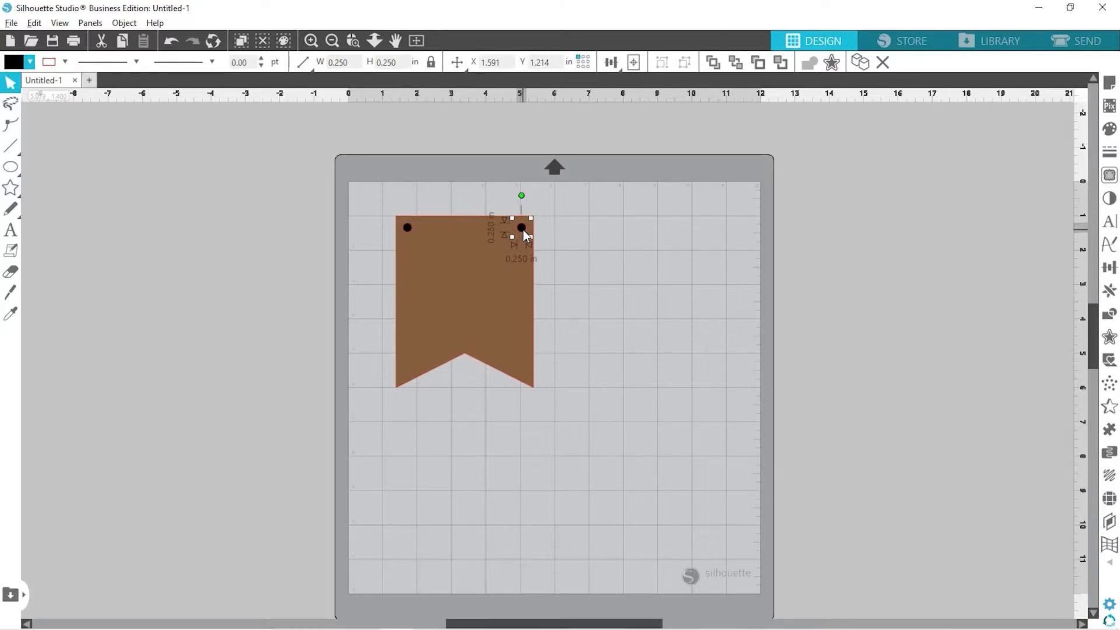
pyautogui.moveTo(524, 229); pyautogui.dragTo(523, 230)
# Select both circles and align them near the banner's top corners
pyautogui.moveTo(524, 230); pyautogui.dragTo(523, 229)
pyautogui.click(604, 254)
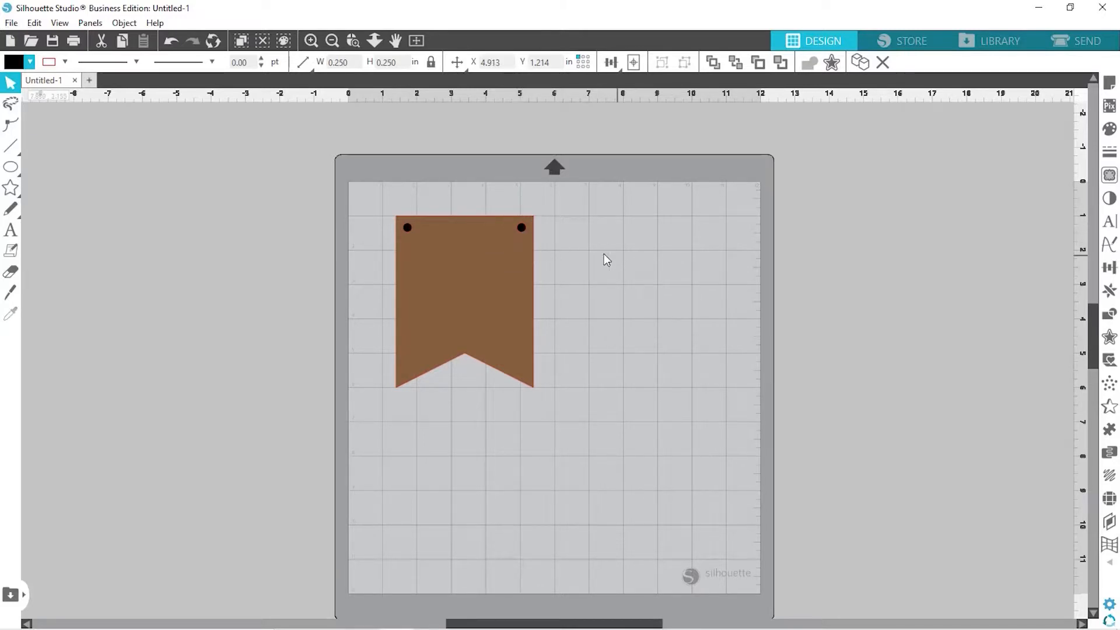
pyautogui.click(522, 228)
pyautogui.keyDown('shift'); pyautogui.click(408, 228); pyautogui.keyUp('shift')
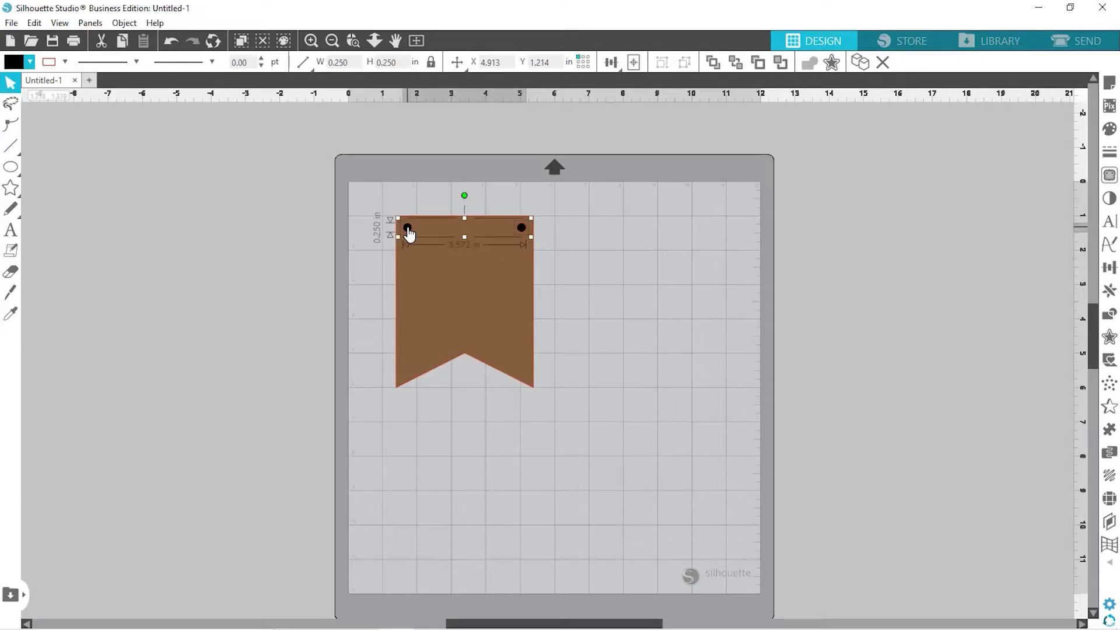
pyautogui.click(612, 62)
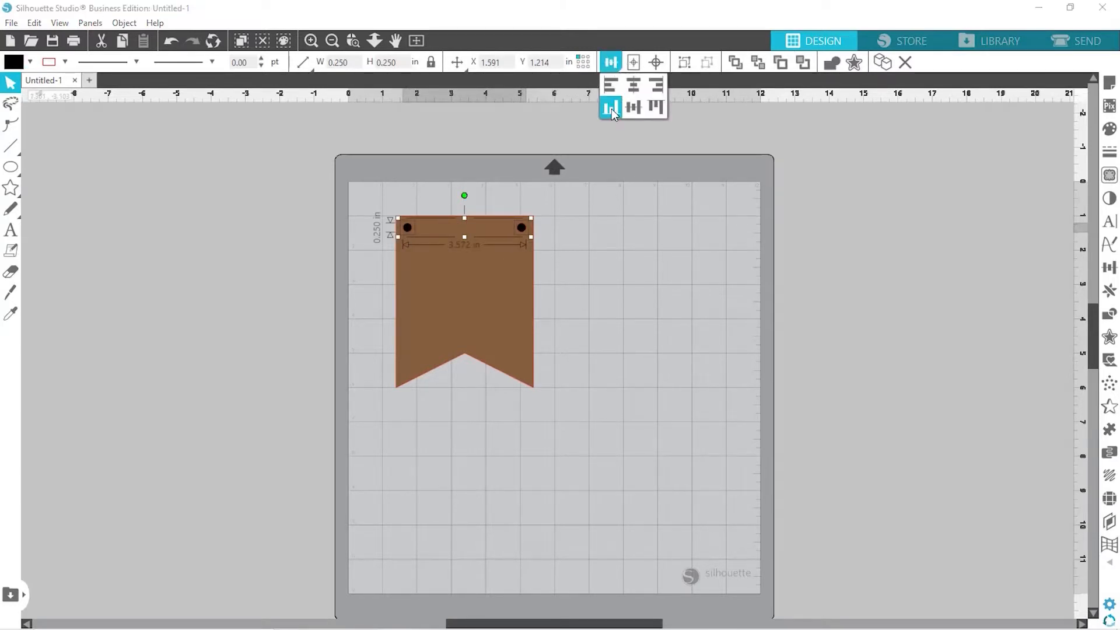
pyautogui.click(601, 263)
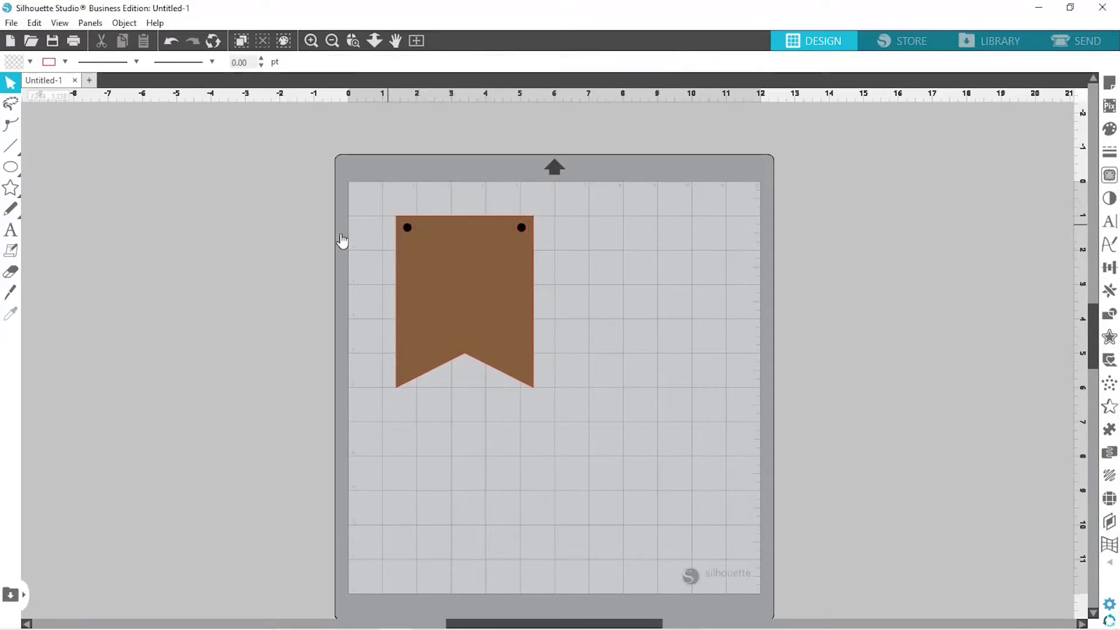
# Subtract both circles from the banner to punch two holes
pyautogui.moveTo(369, 200); pyautogui.dragTo(589, 341)
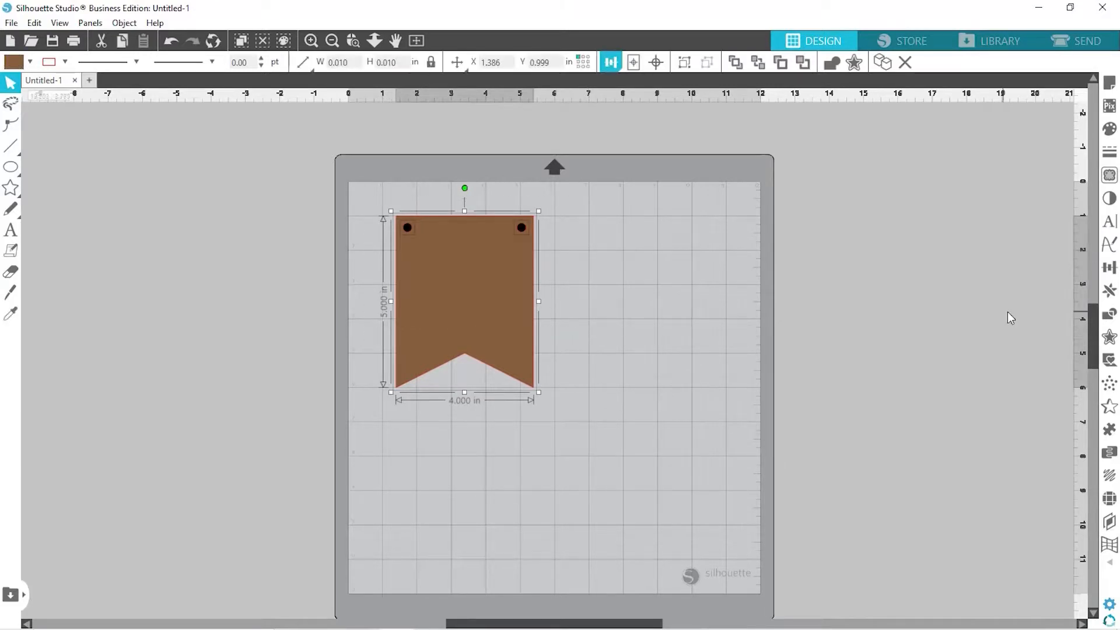
pyautogui.click(1109, 314)
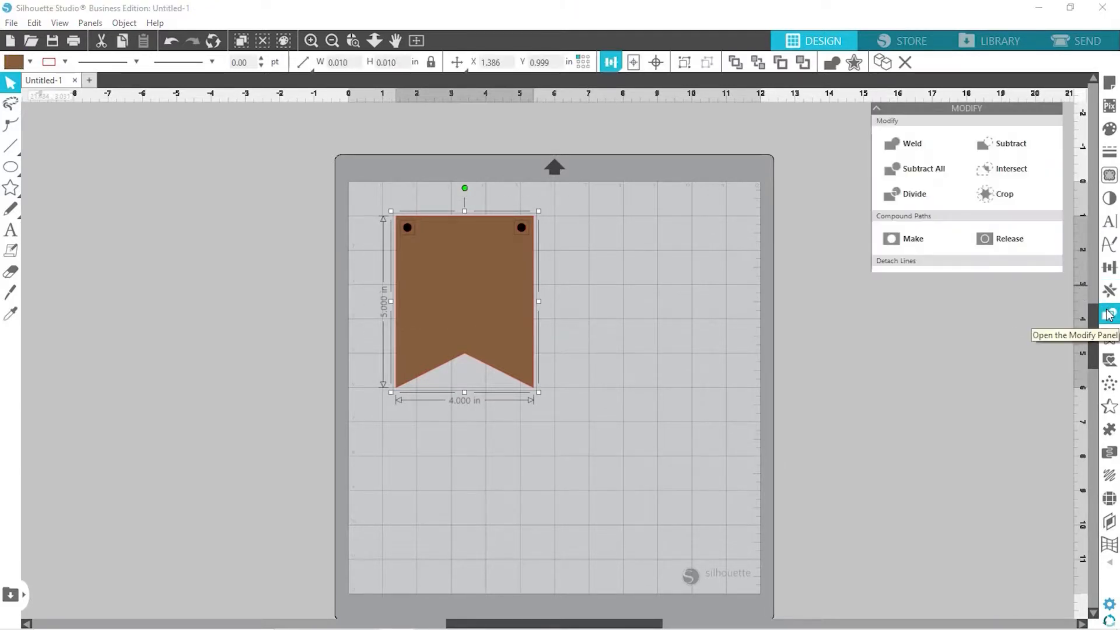
pyautogui.click(1003, 144)
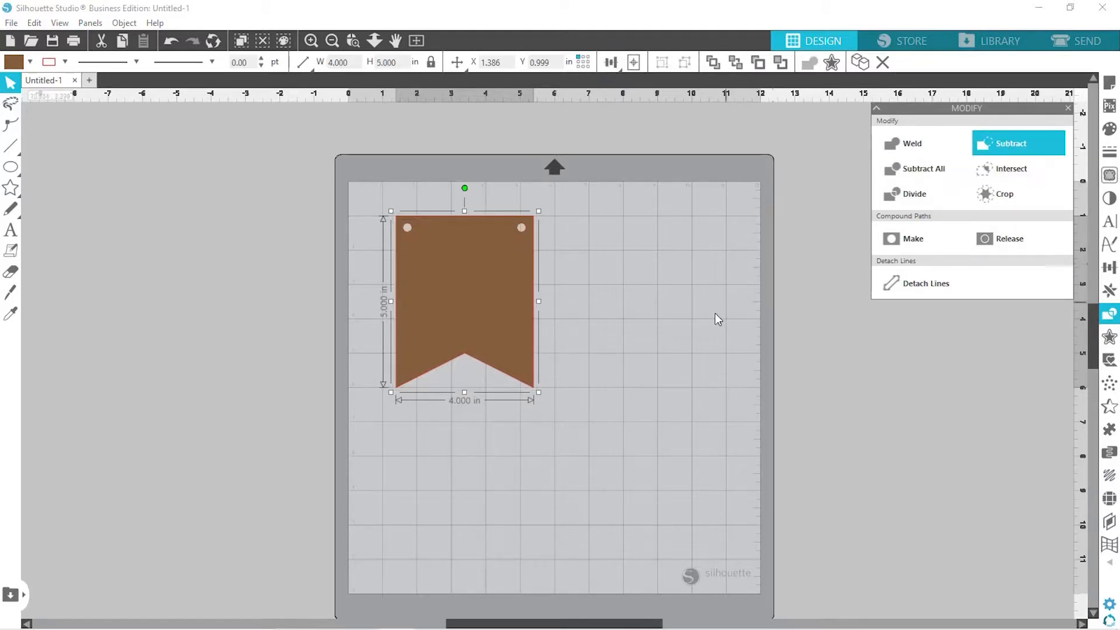
pyautogui.click(715, 313)
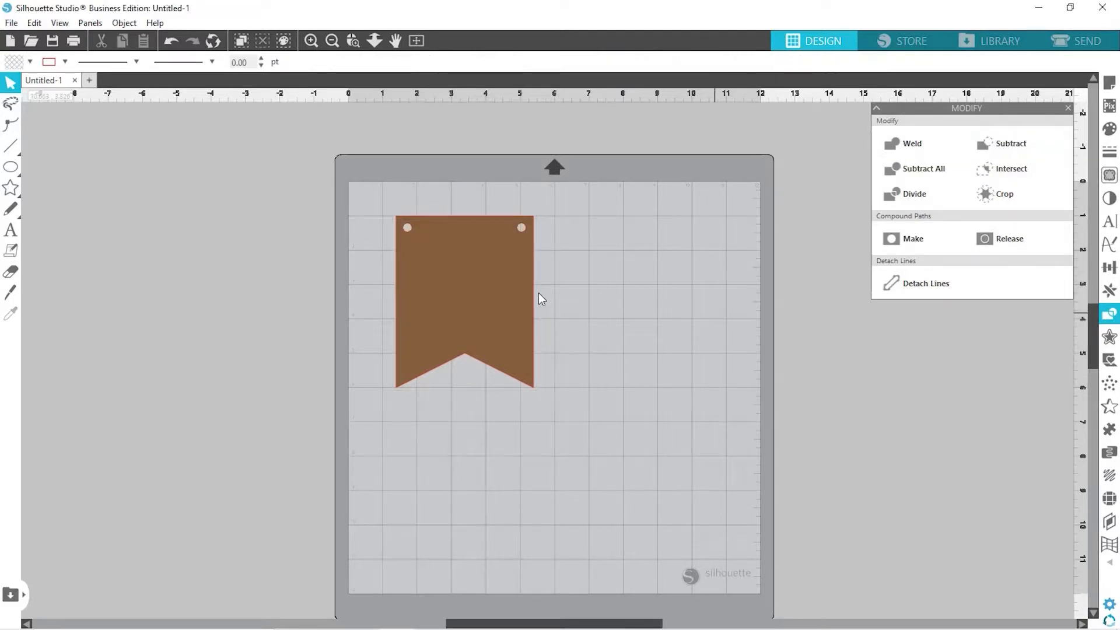
pyautogui.click(1069, 108)
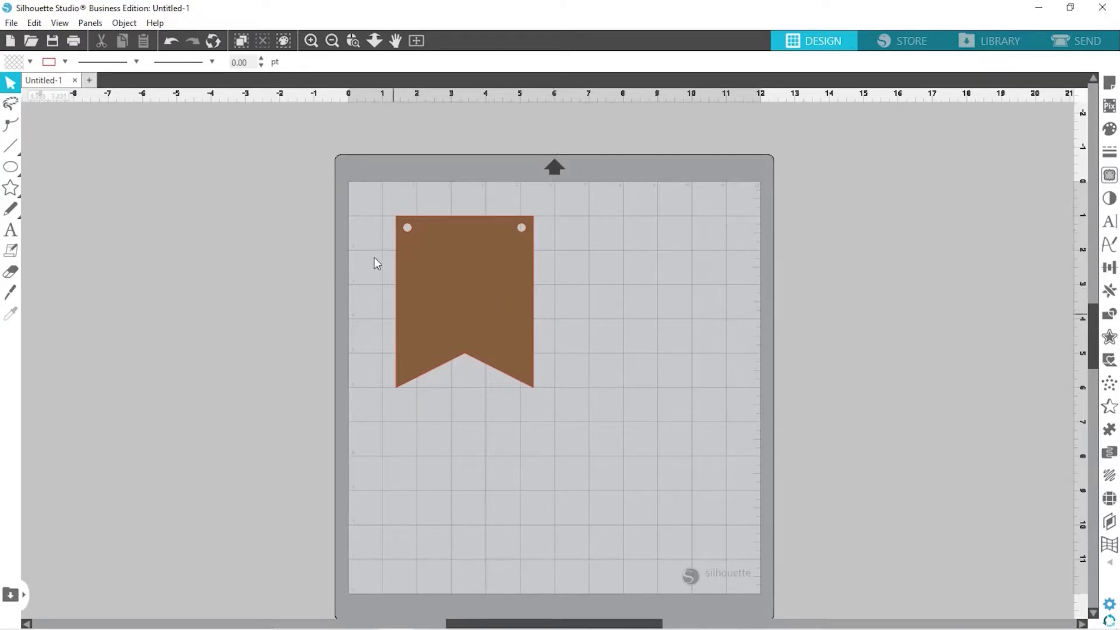
# Add a text box left of the mat reading 'HAPPY FALL'
pyautogui.click(12, 233)
pyautogui.click(137, 260)
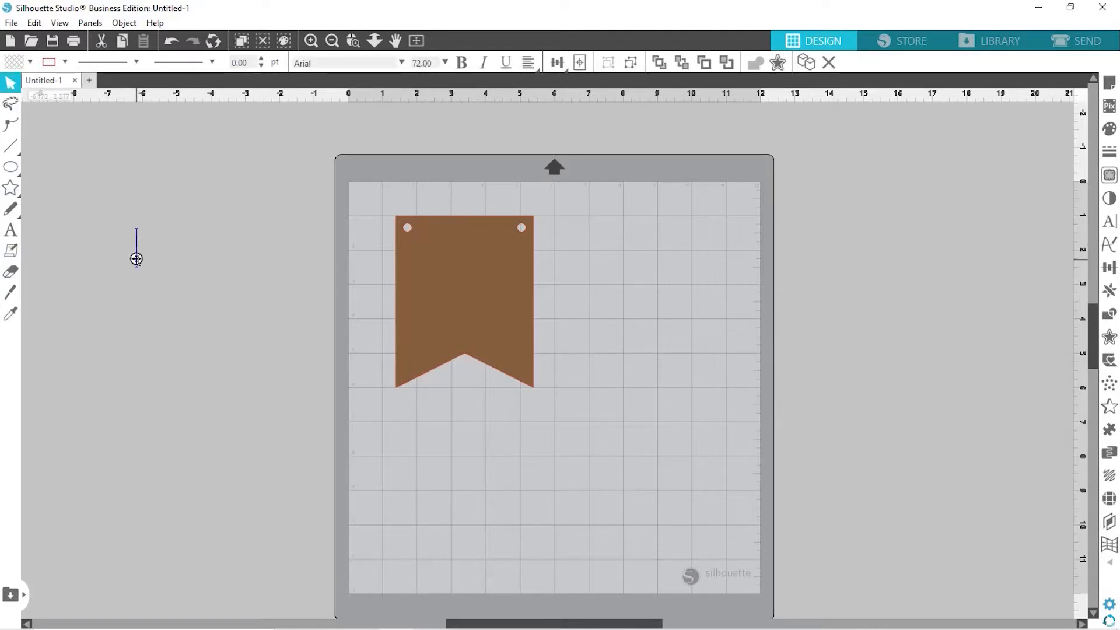
pyautogui.write('H')
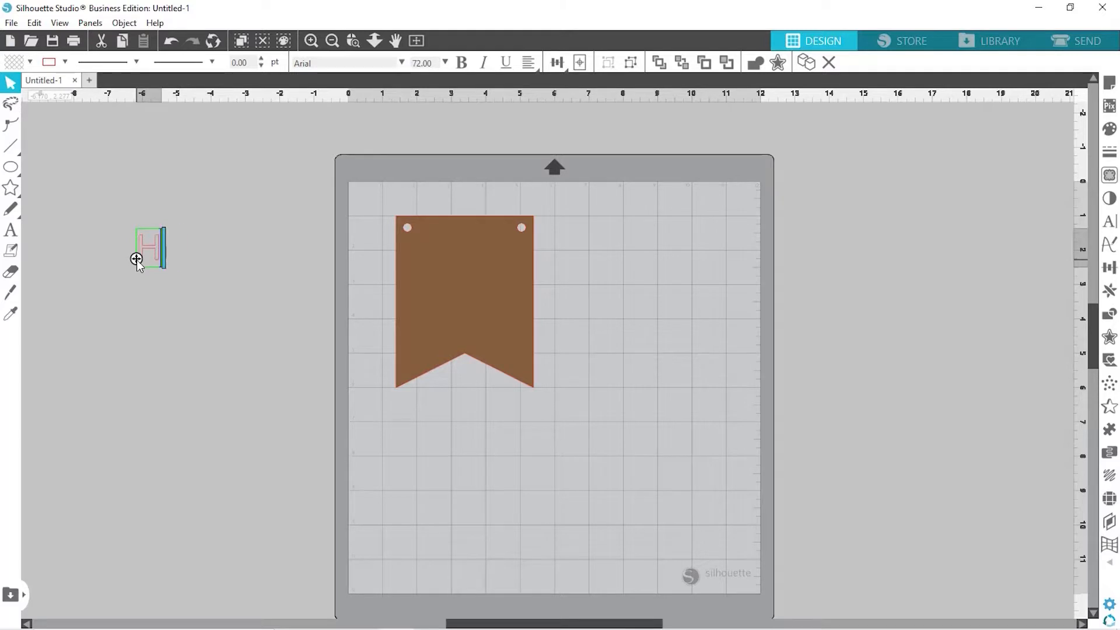
pyautogui.write('A')
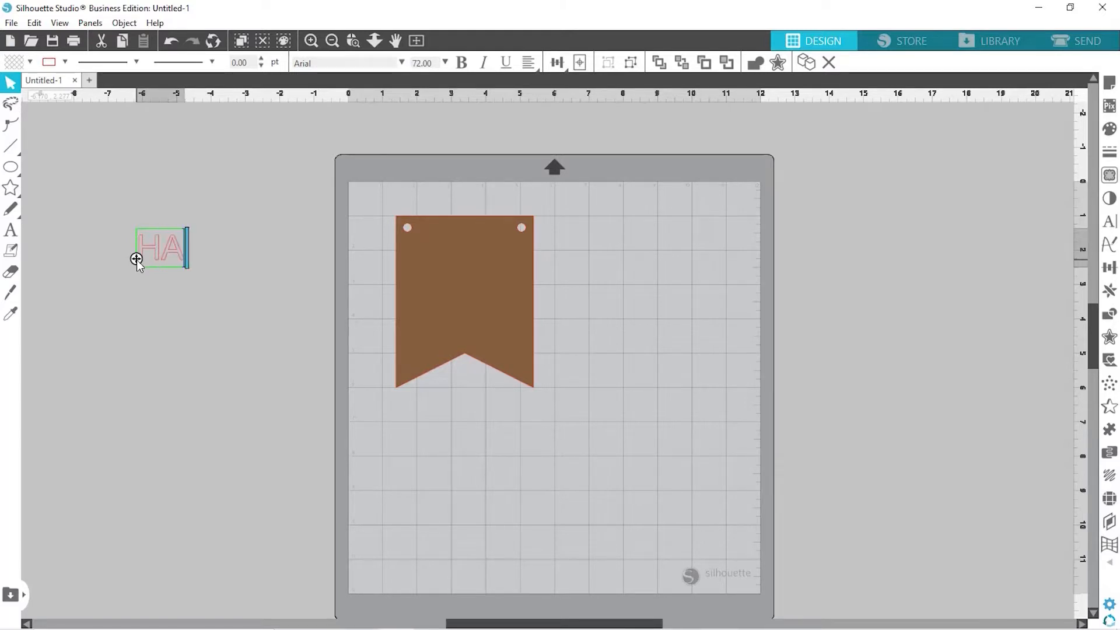
pyautogui.write('PPY FALL')
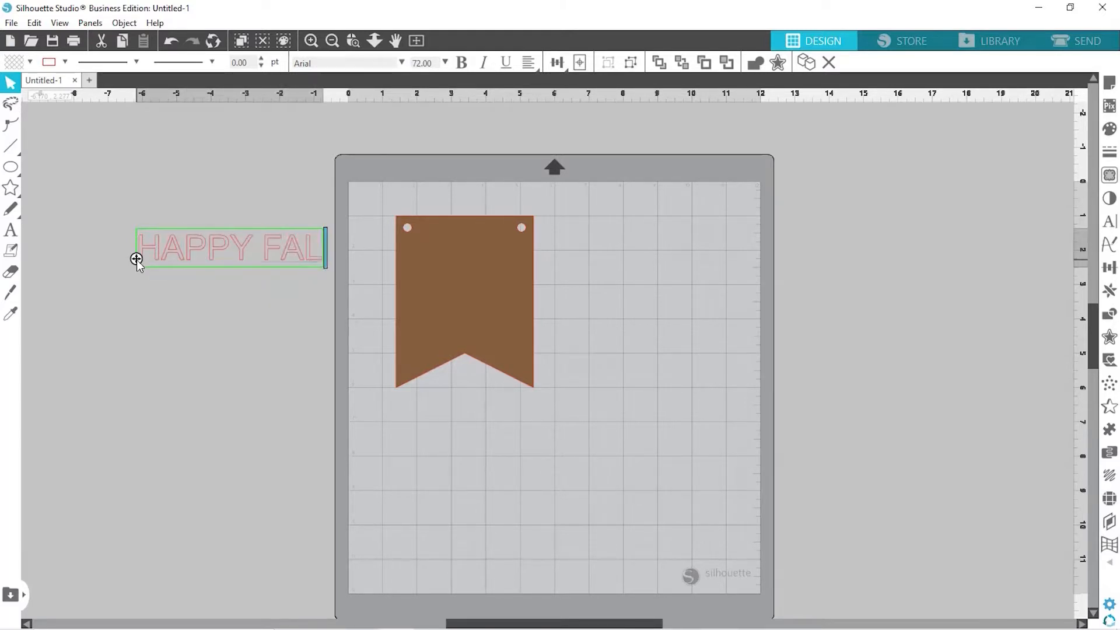
pyautogui.click(175, 334)
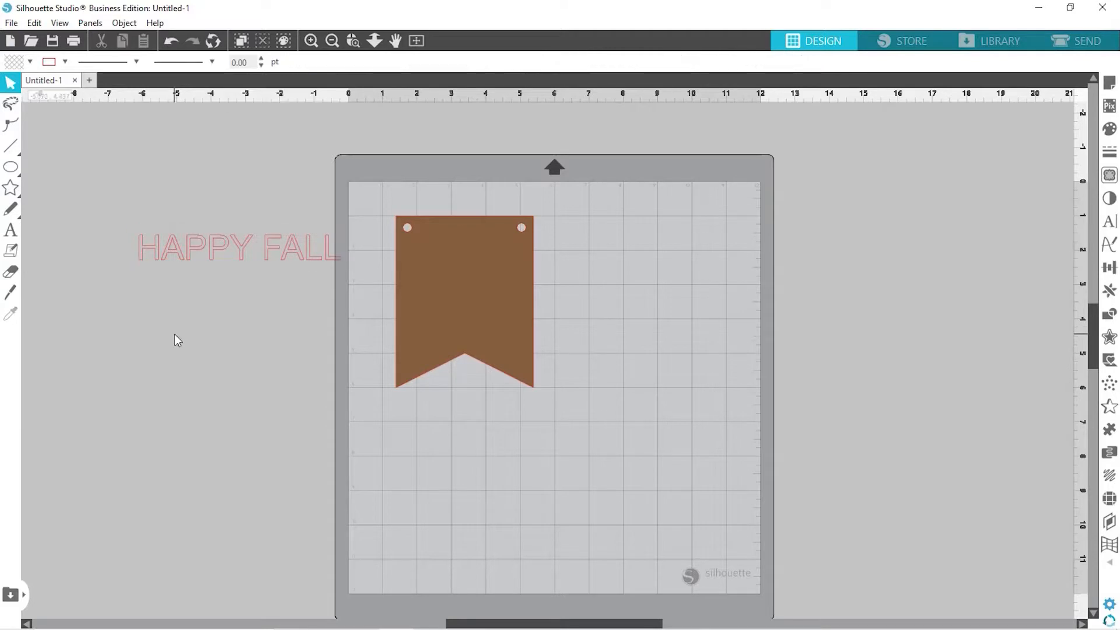
pyautogui.click(211, 249)
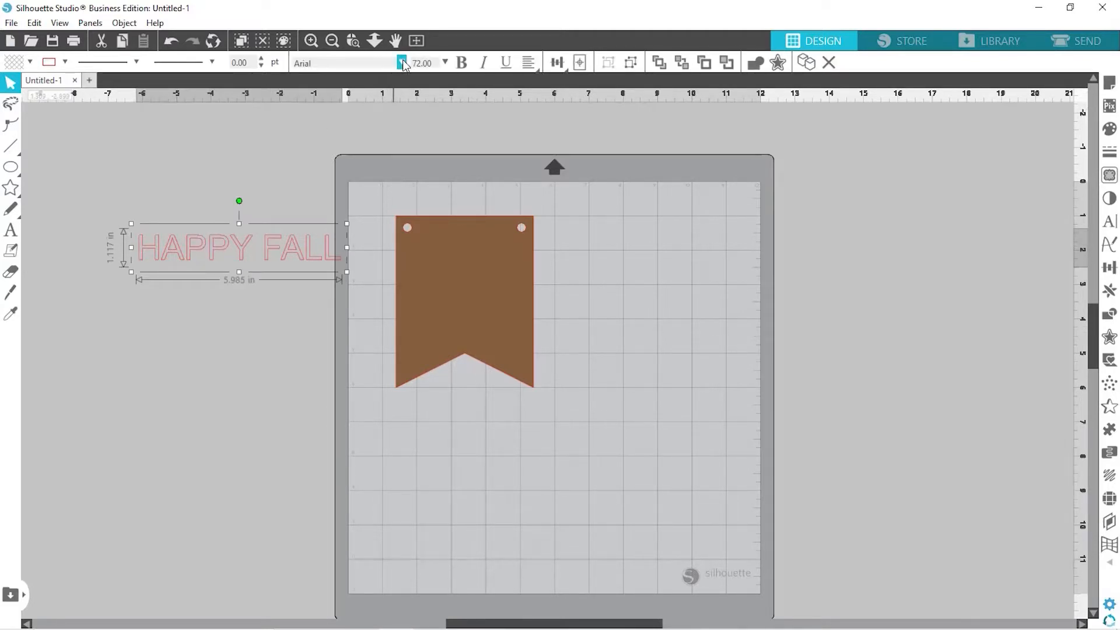
# Apply the Mr Rabbit font and yellow fill, then enlarge the text to about 18 in wide
pyautogui.click(402, 62)
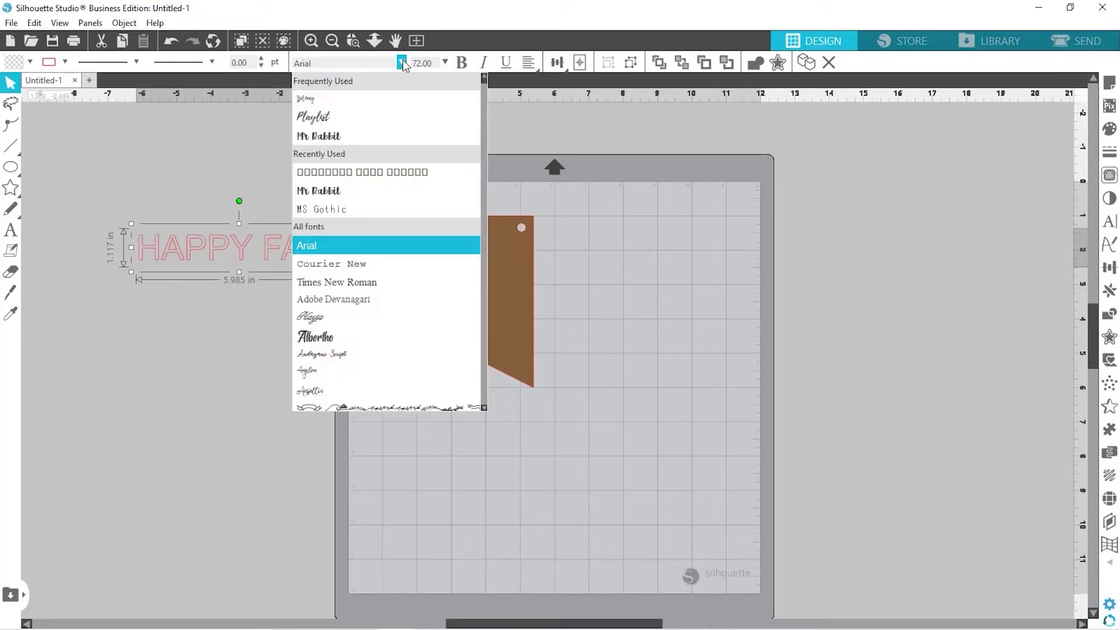
pyautogui.click(353, 136)
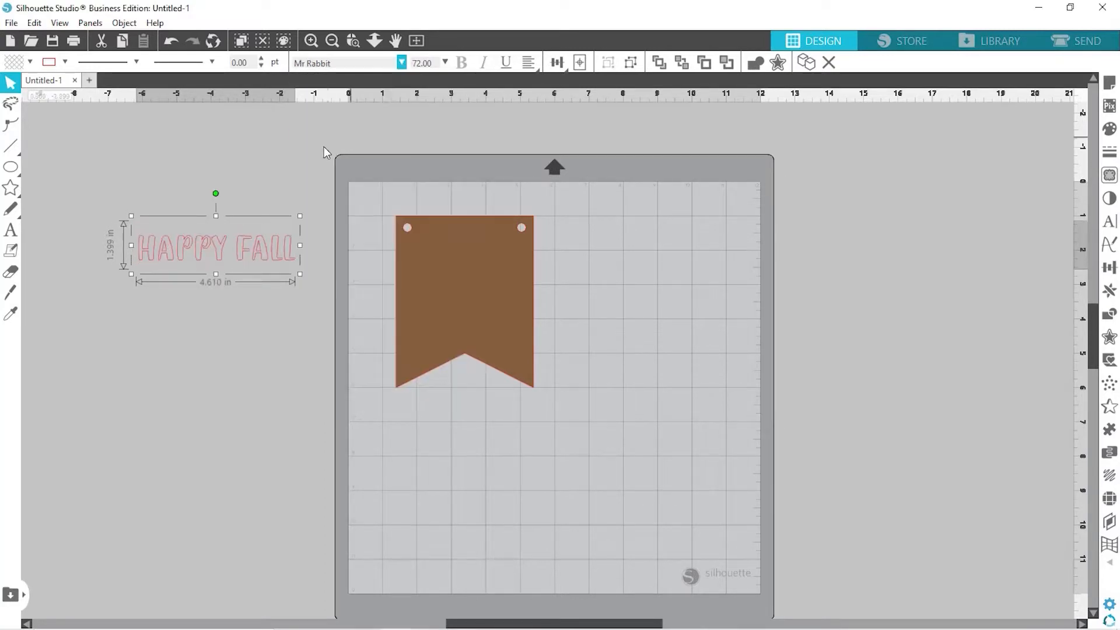
pyautogui.click(29, 62)
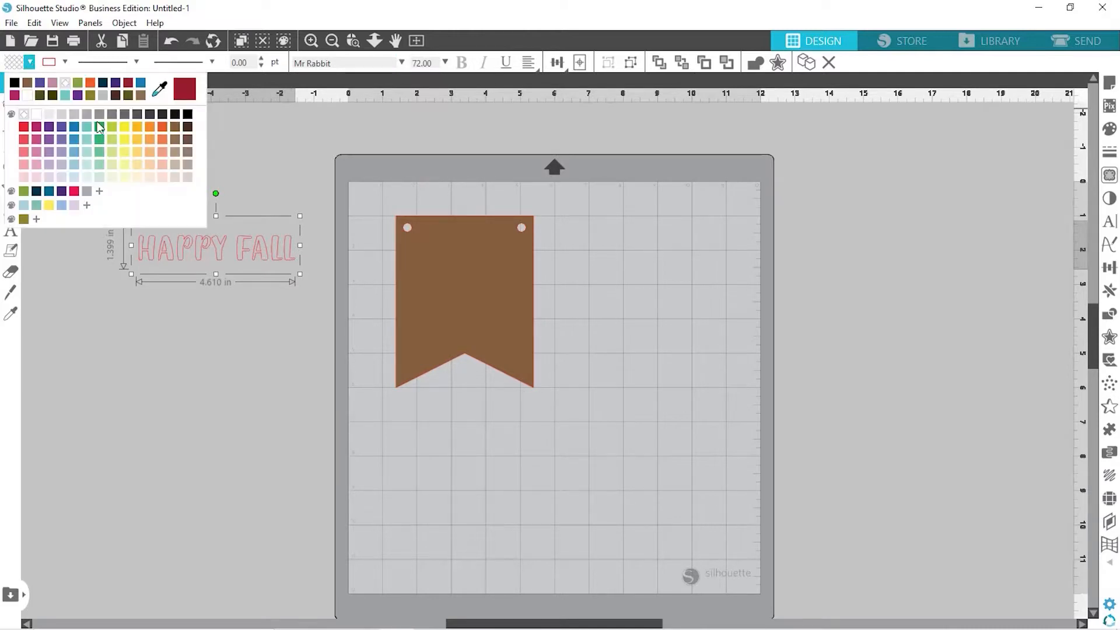
pyautogui.click(125, 126)
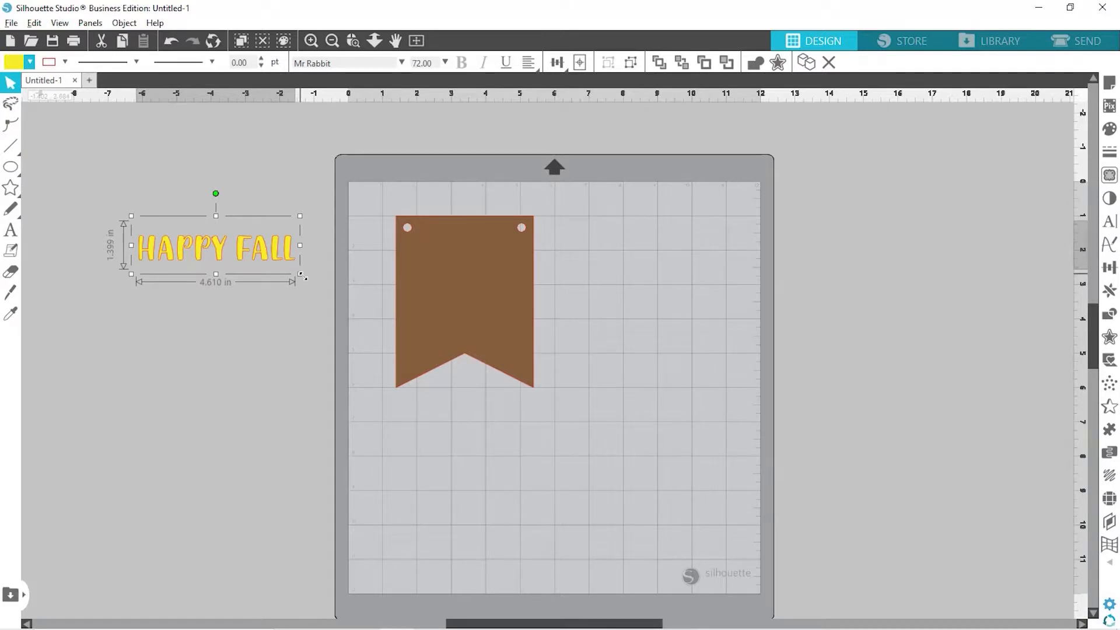
pyautogui.moveTo(302, 276); pyautogui.dragTo(496, 455)
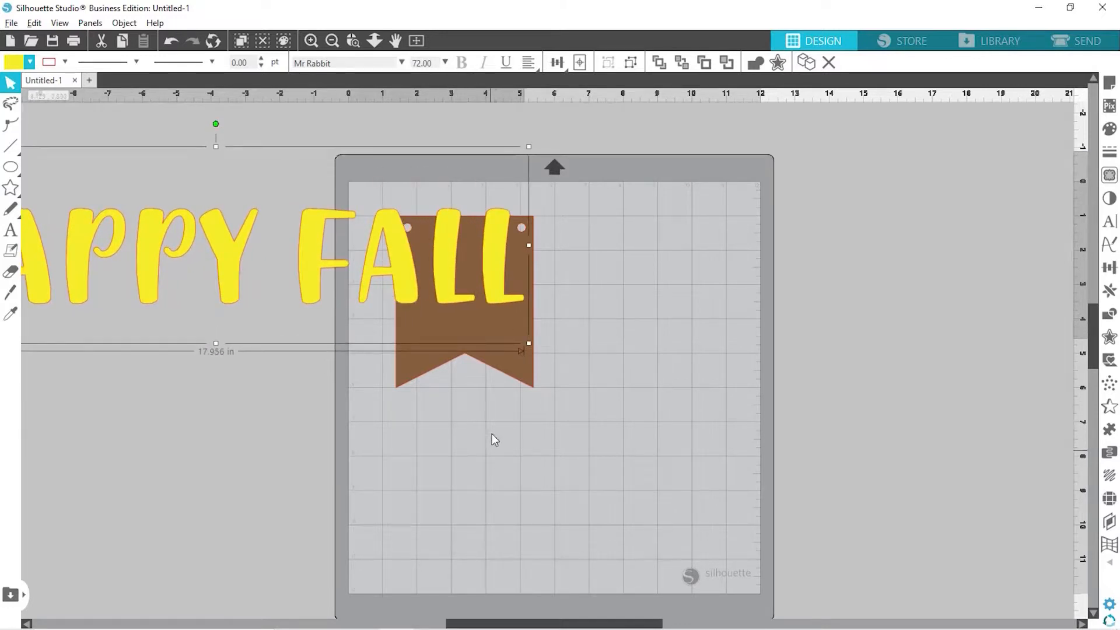
# Move the HAPPY FALL text over the banner and make it a compound path
pyautogui.moveTo(445, 255); pyautogui.dragTo(706, 290)
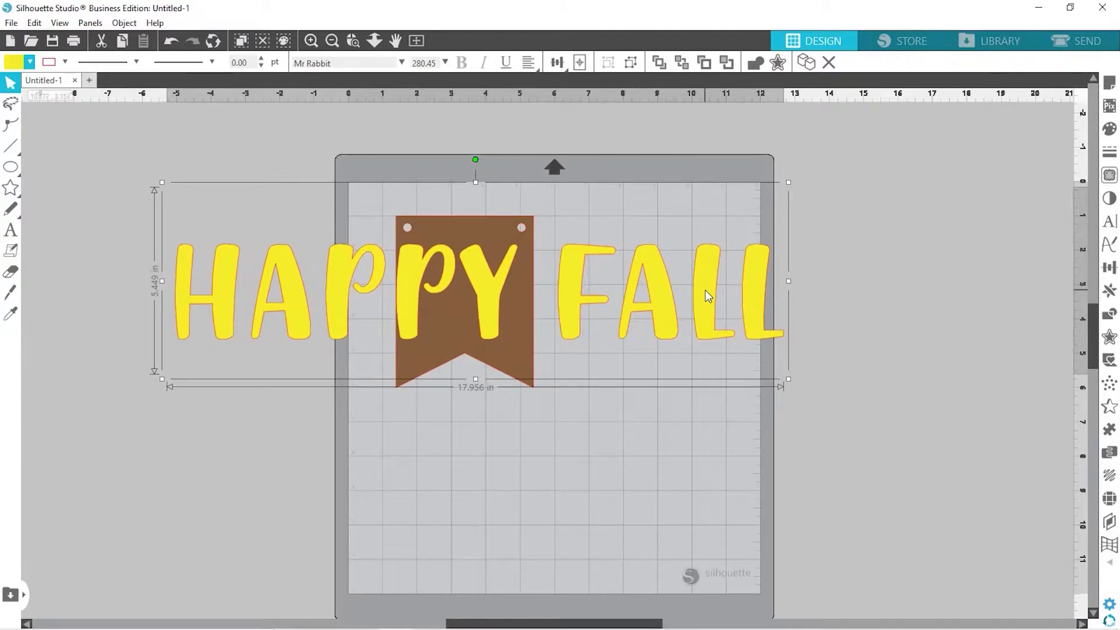
pyautogui.rightClick(705, 289)
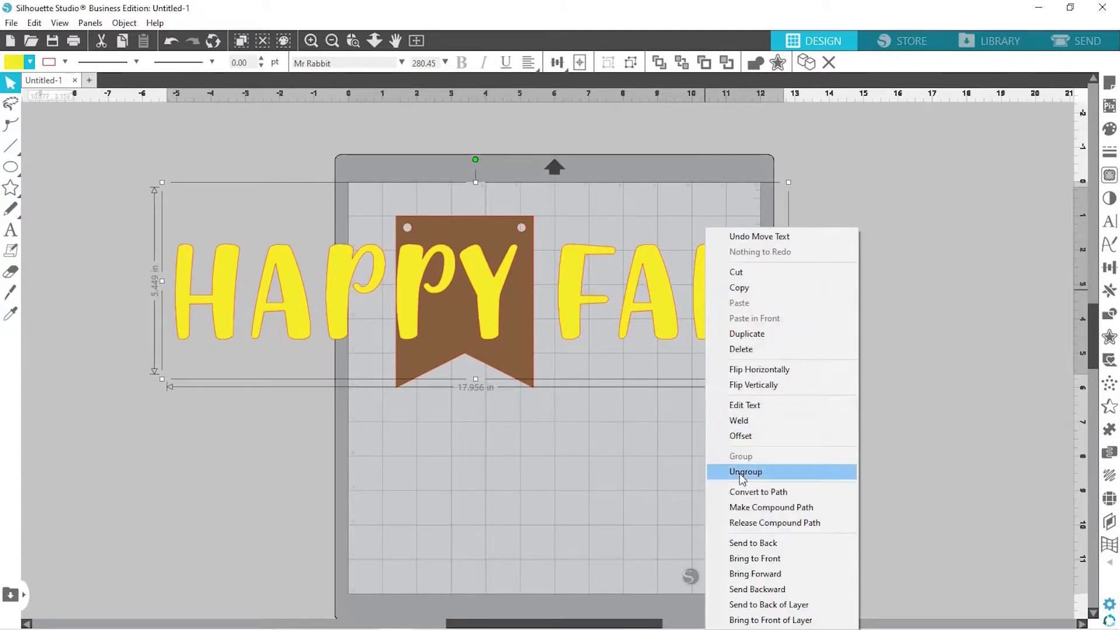
pyautogui.click(741, 507)
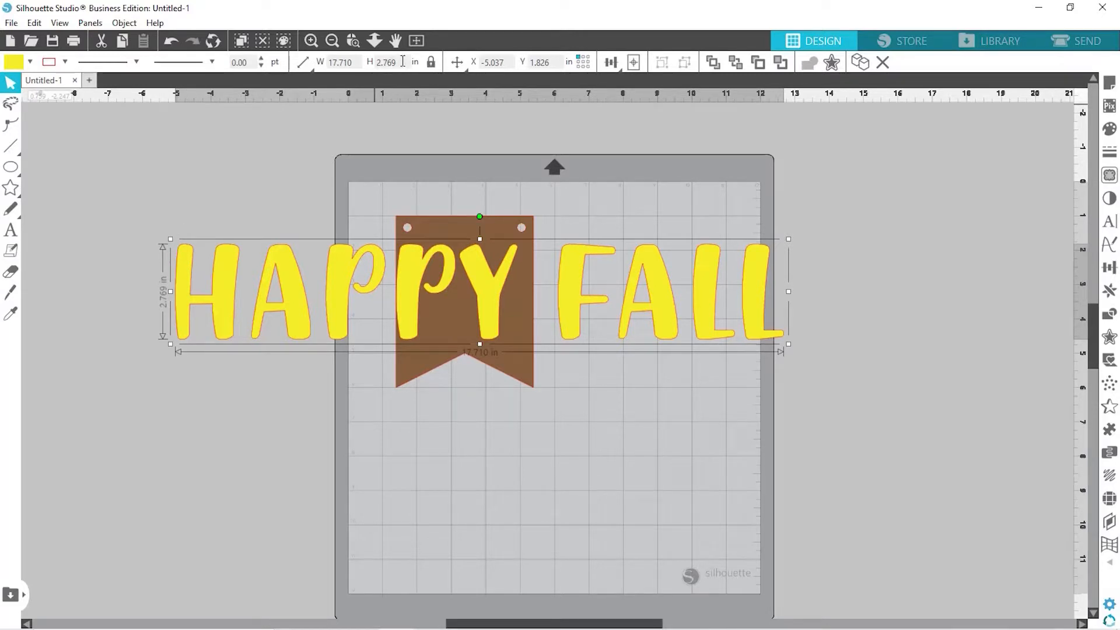
# Set the lettering height to 3.5 in and shift it slightly left
pyautogui.click(375, 62)
pyautogui.write('3.500')
pyautogui.press('Return')
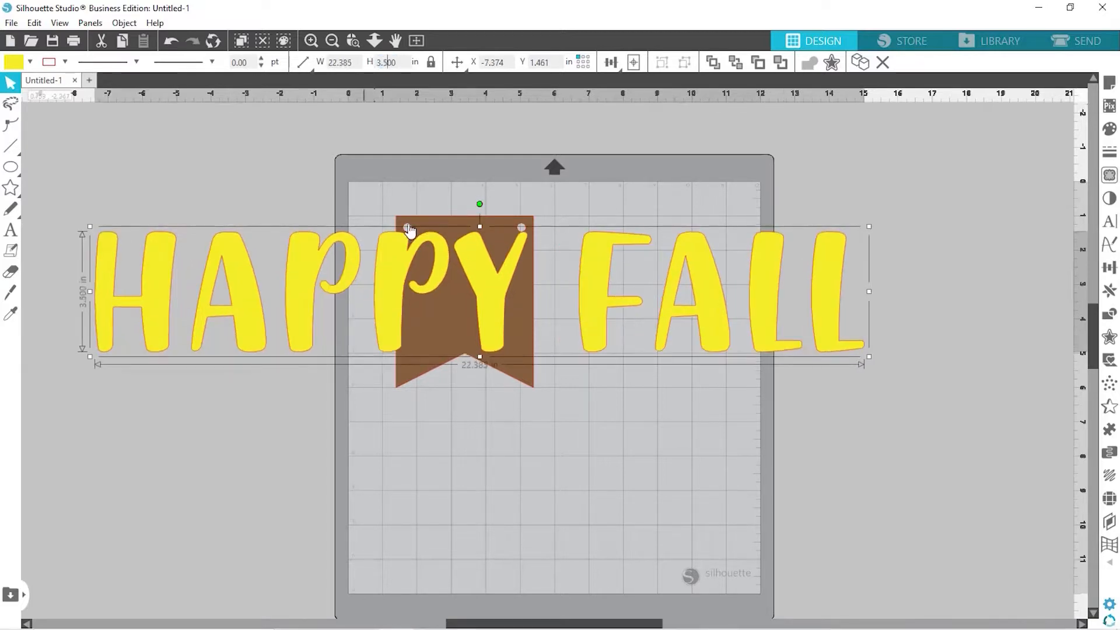
pyautogui.click(613, 207)
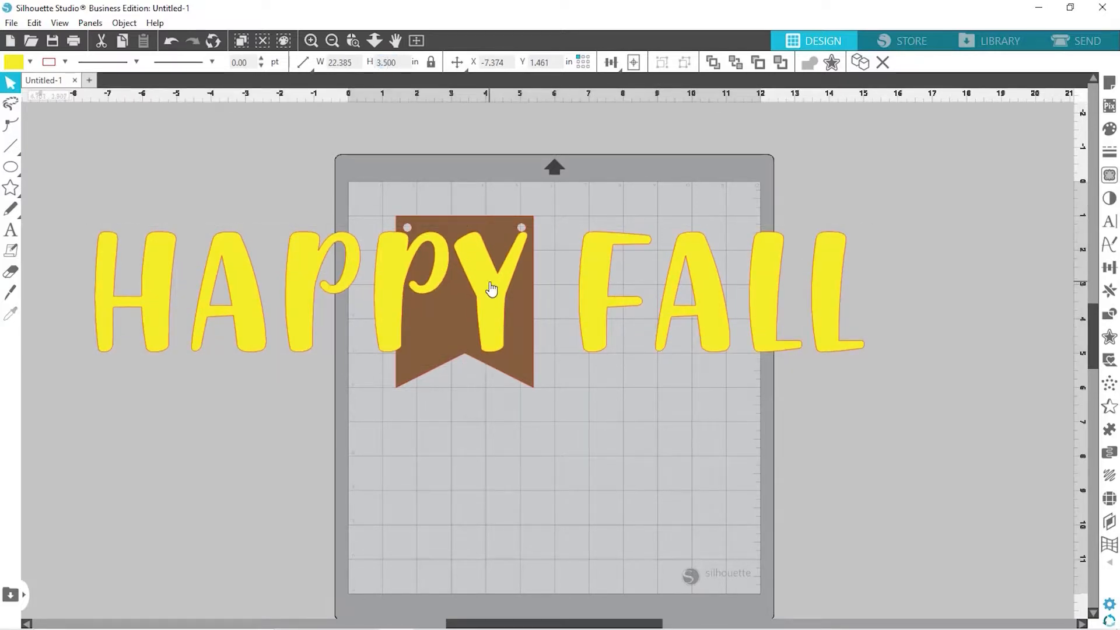
pyautogui.moveTo(488, 281); pyautogui.dragTo(461, 276)
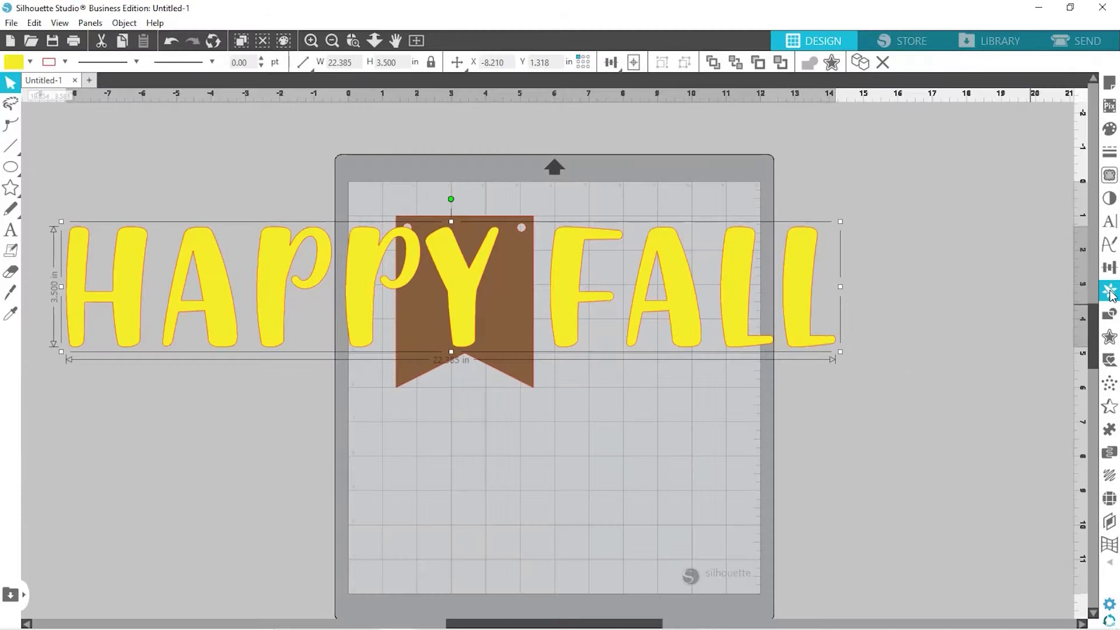
# Replace the HAPPY FALL text with a Mirror Right copy and delete the original
pyautogui.click(1110, 291)
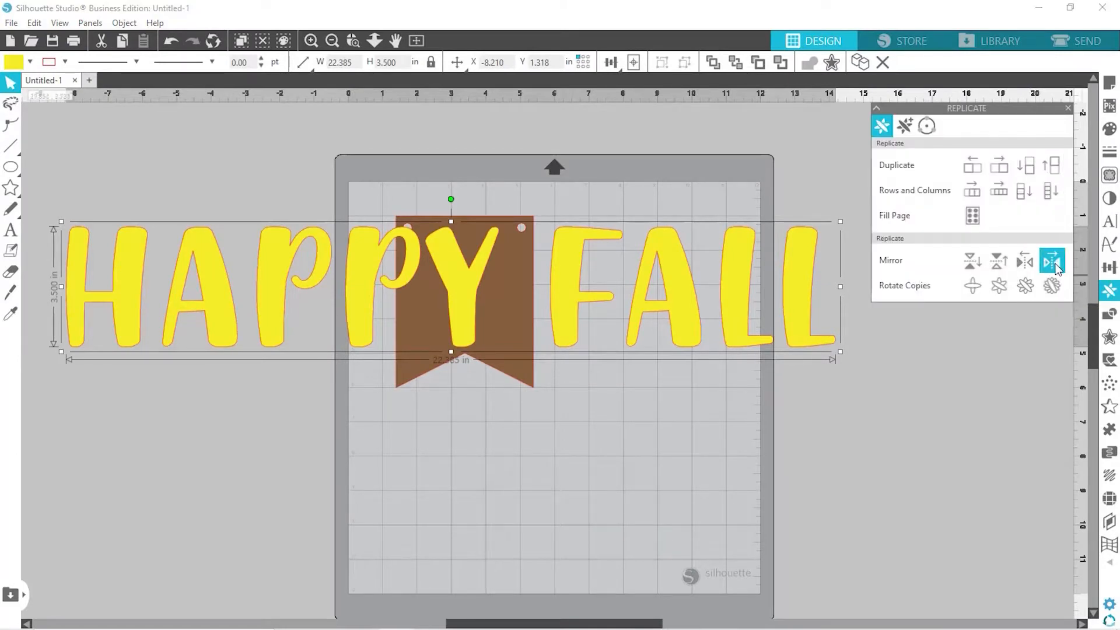
pyautogui.click(1056, 266)
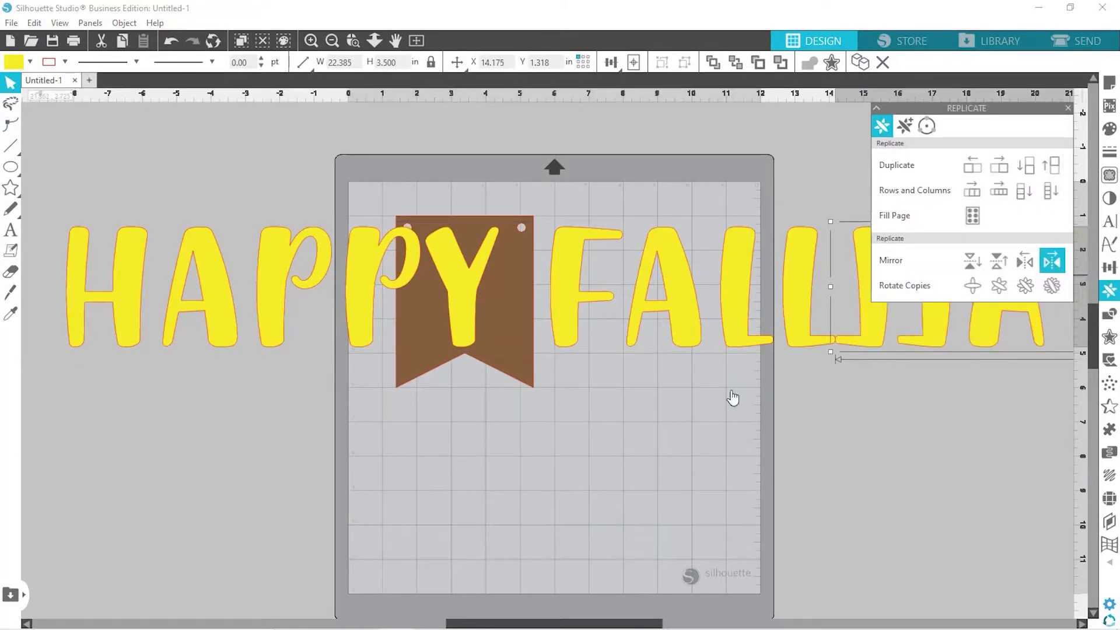
pyautogui.click(745, 309)
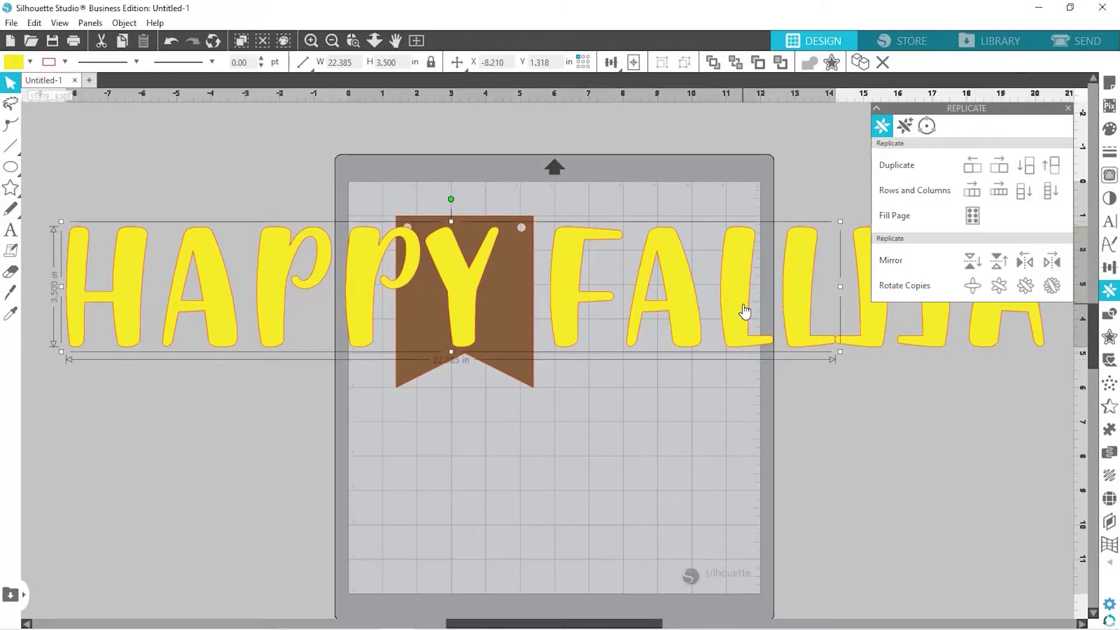
pyautogui.press('Delete')
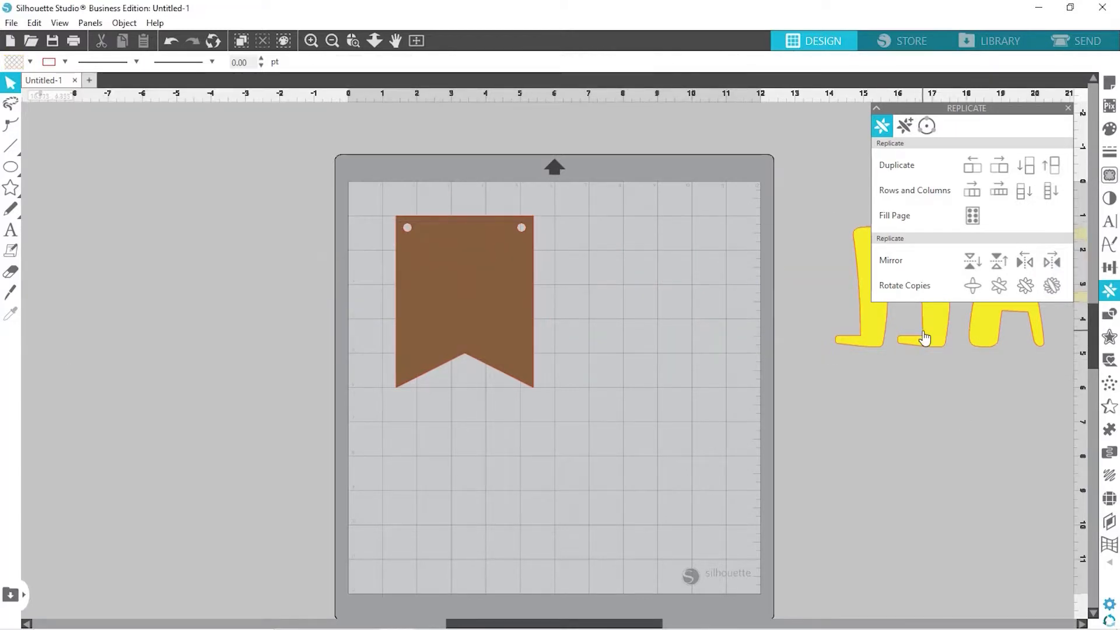
pyautogui.moveTo(924, 338); pyautogui.dragTo(444, 532)
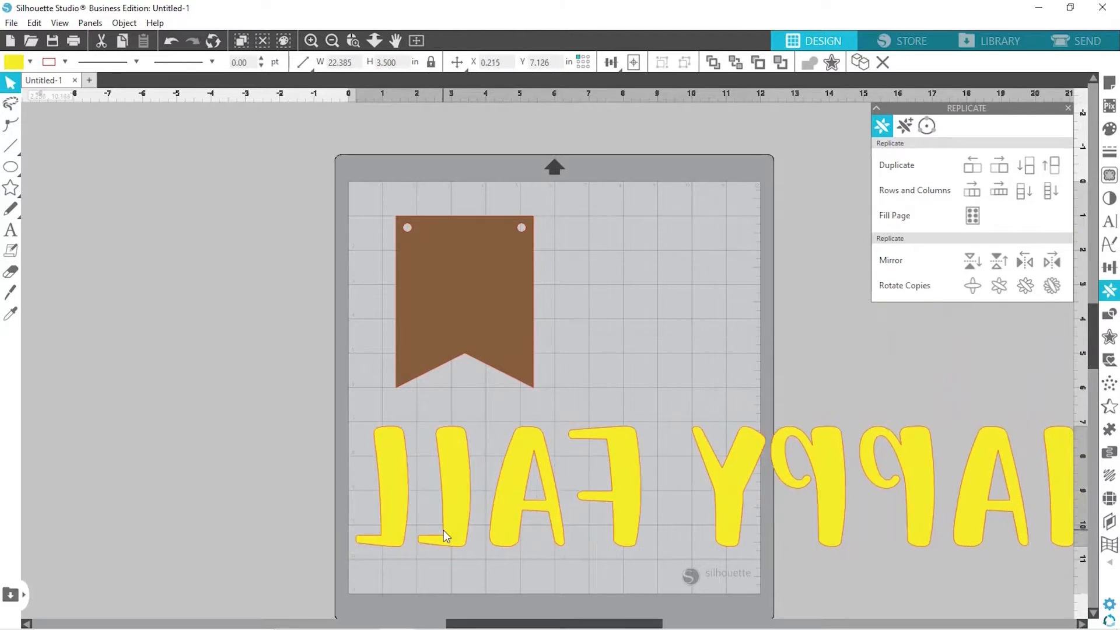
# Move the brown banner left off the mat and the mirrored lettering to the mat's top
pyautogui.click(461, 282)
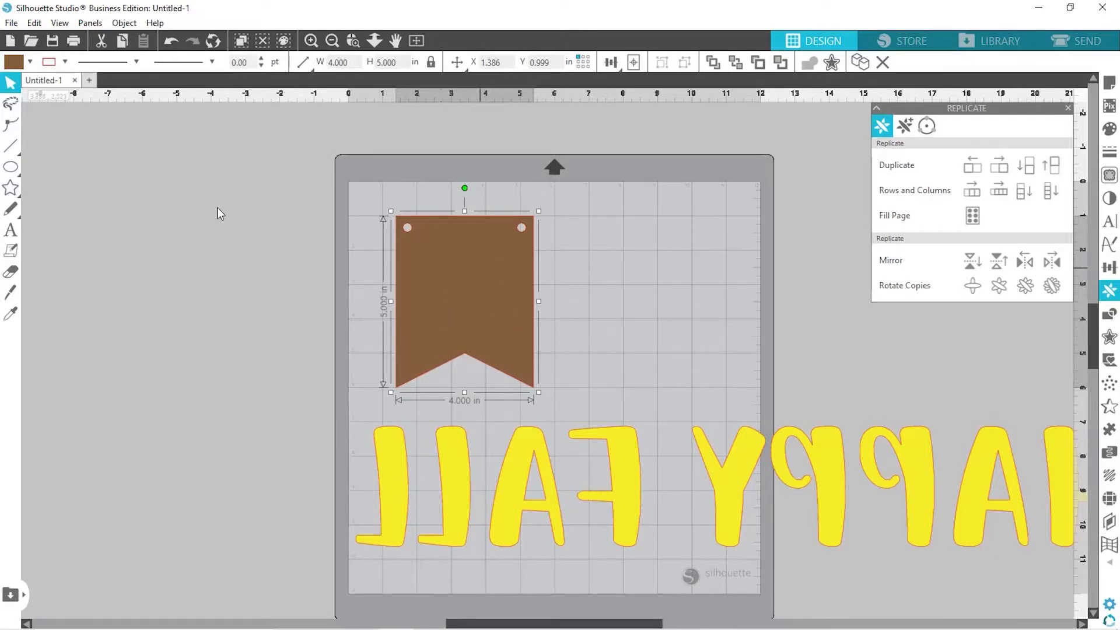
pyautogui.moveTo(217, 208); pyautogui.dragTo(160, 182)
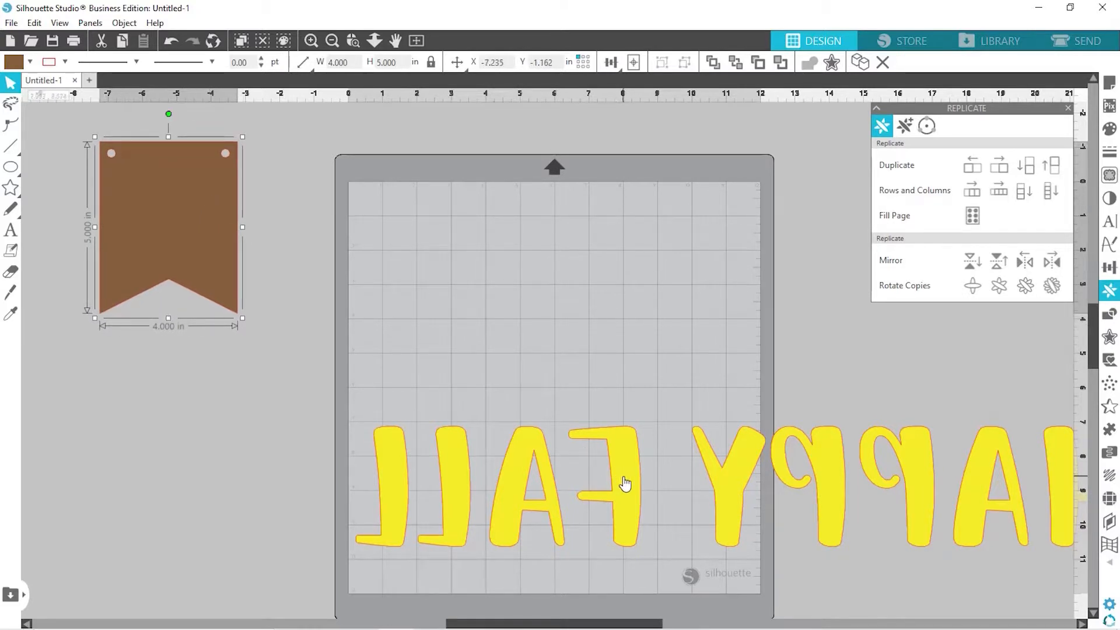
pyautogui.moveTo(624, 483); pyautogui.dragTo(618, 245)
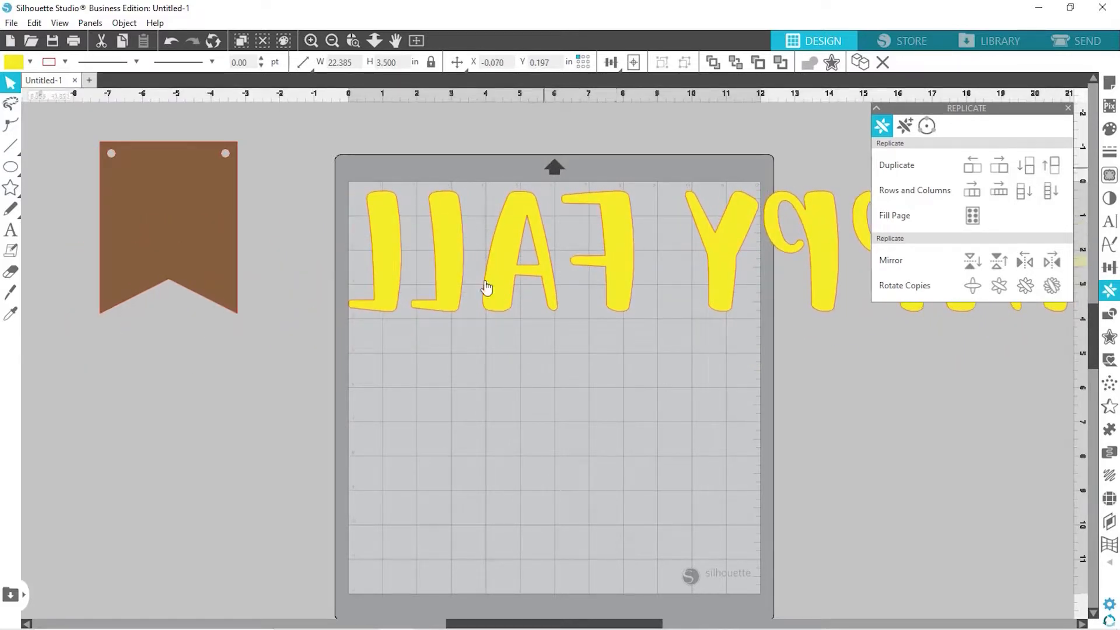
# Release the mirrored lettering's compound path into separate letters and close the Replicate panel
pyautogui.click(317, 296)
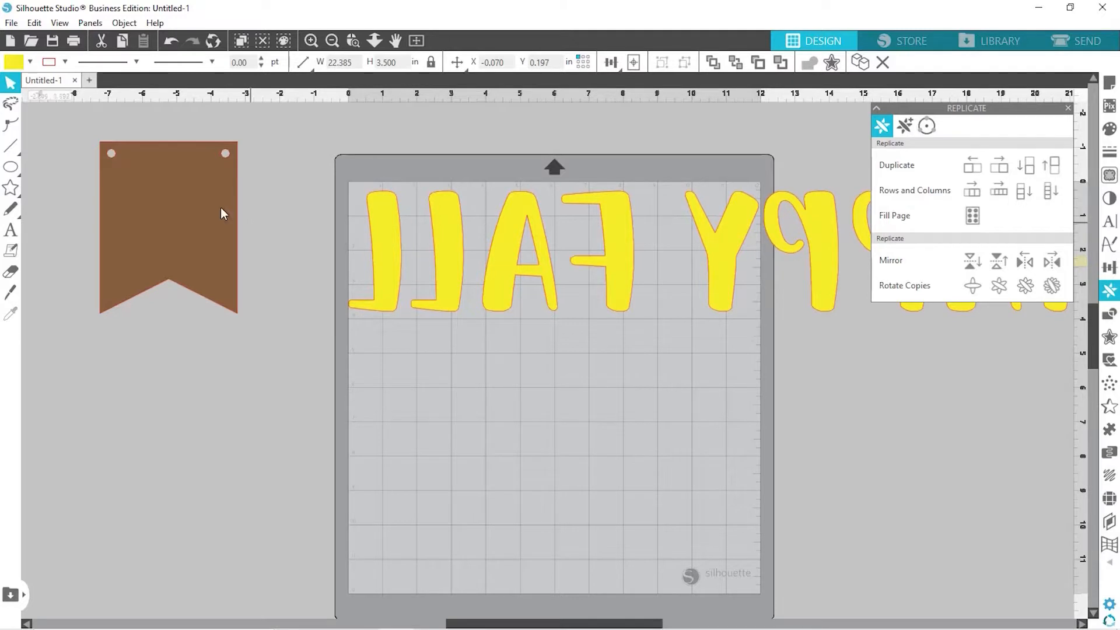
pyautogui.rightClick(621, 259)
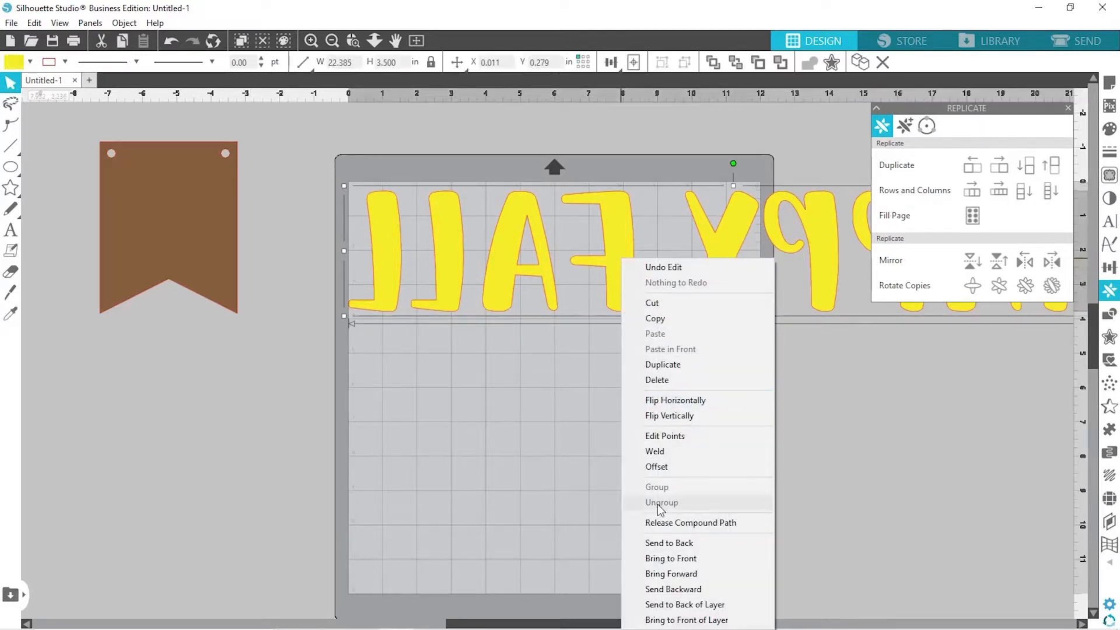
pyautogui.click(672, 523)
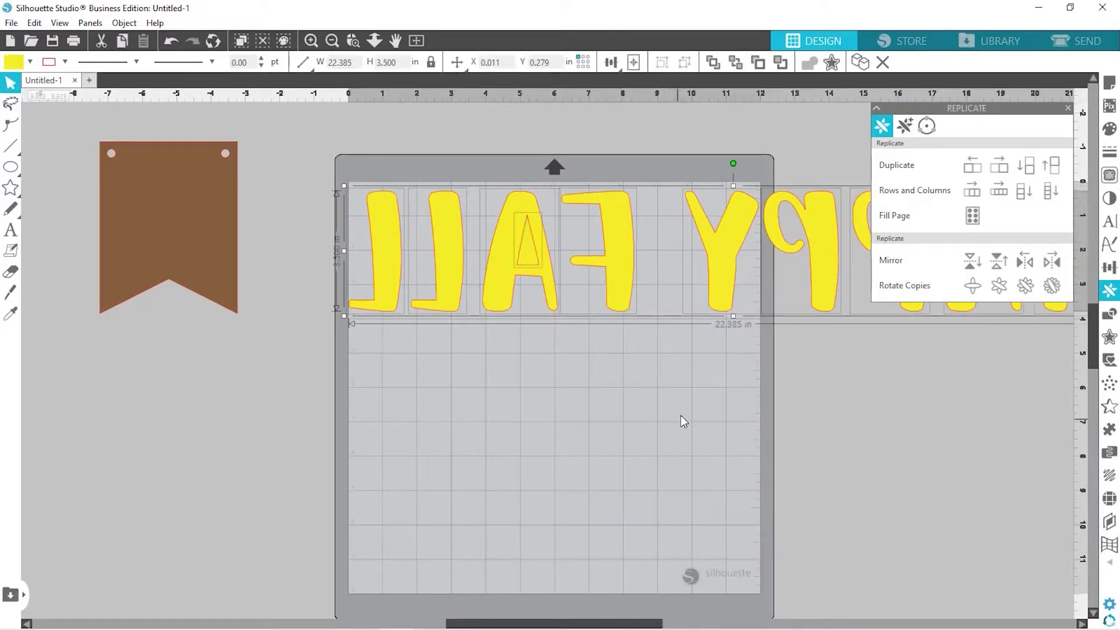
pyautogui.click(1068, 108)
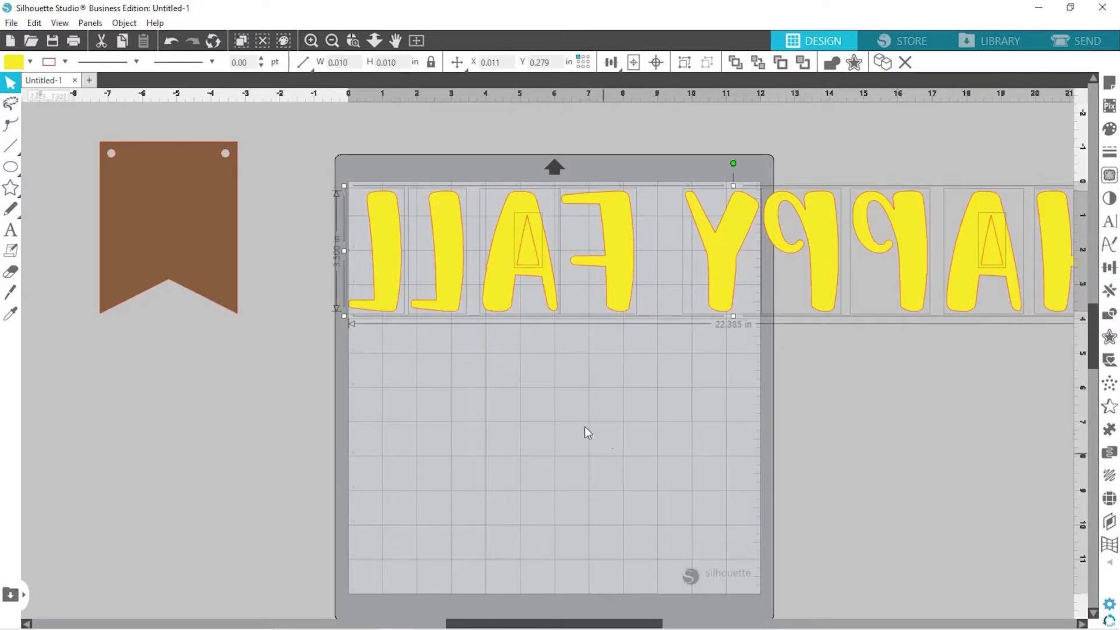
# Join the F, A, L, L letters into one 8.298 × 3.500 in compound path, then select Y-P-P-A
pyautogui.click(611, 445)
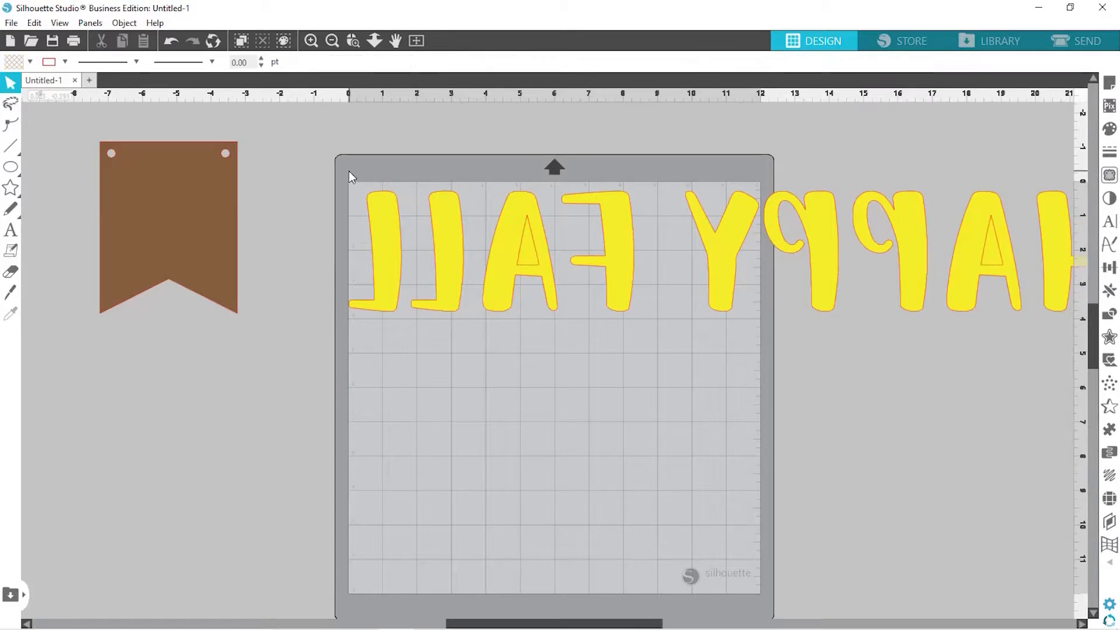
pyautogui.moveTo(349, 171); pyautogui.dragTo(479, 270)
pyautogui.moveTo(525, 303); pyautogui.dragTo(648, 331)
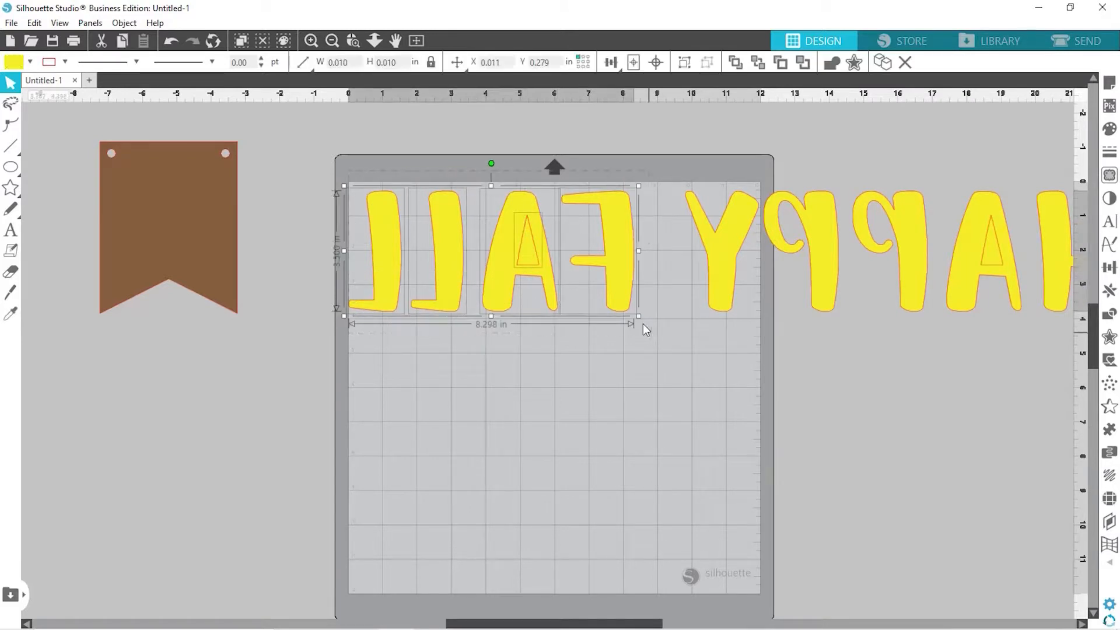
pyautogui.rightClick(616, 299)
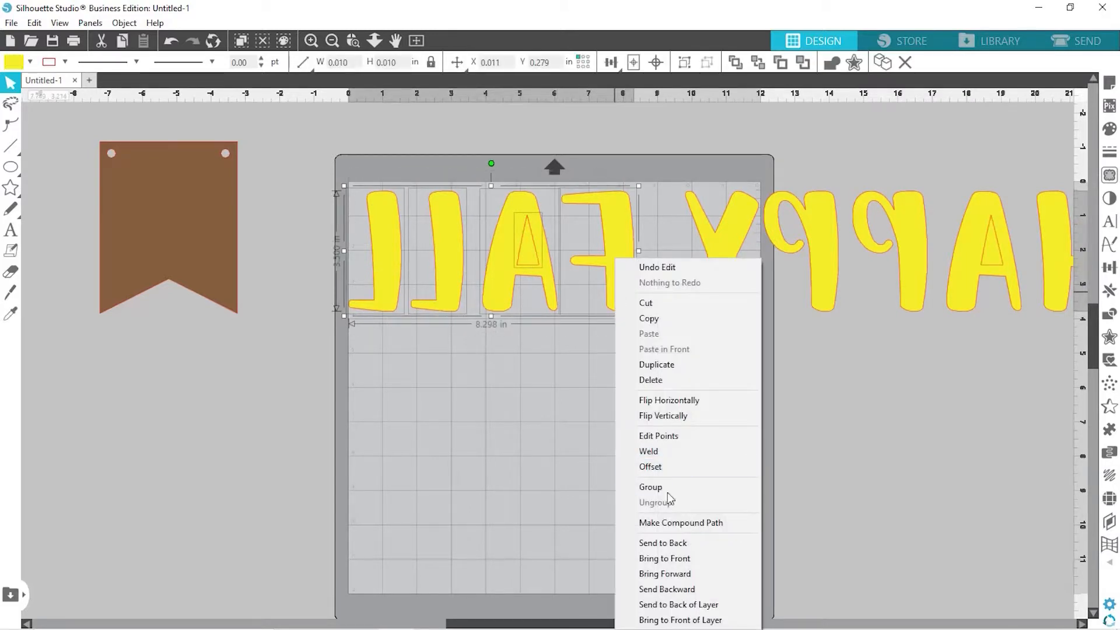
pyautogui.click(674, 525)
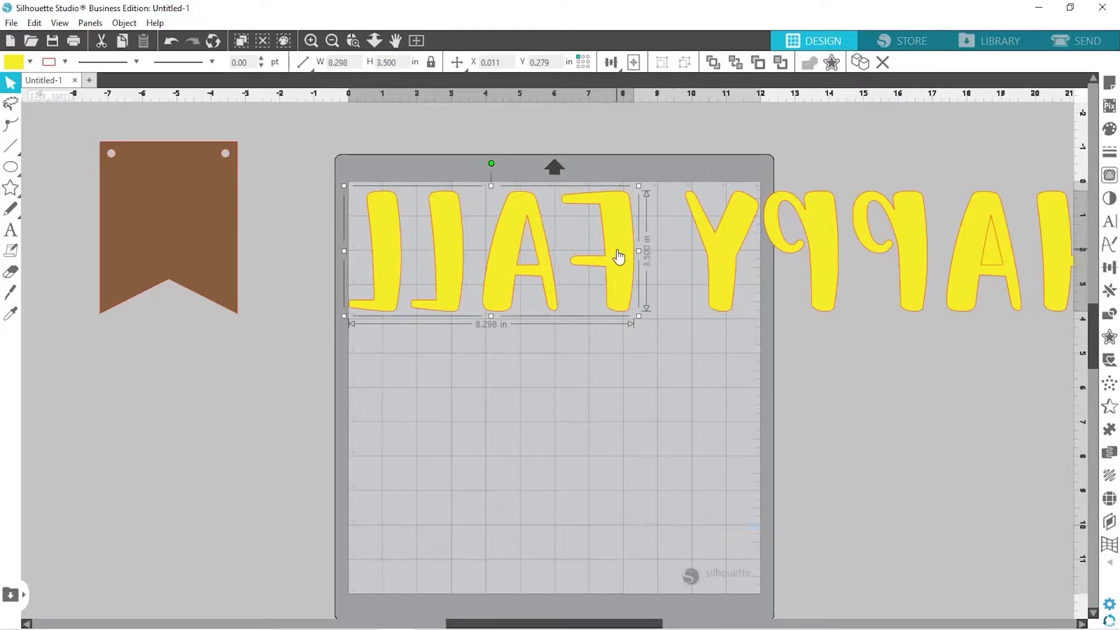
pyautogui.moveTo(618, 252); pyautogui.dragTo(621, 250)
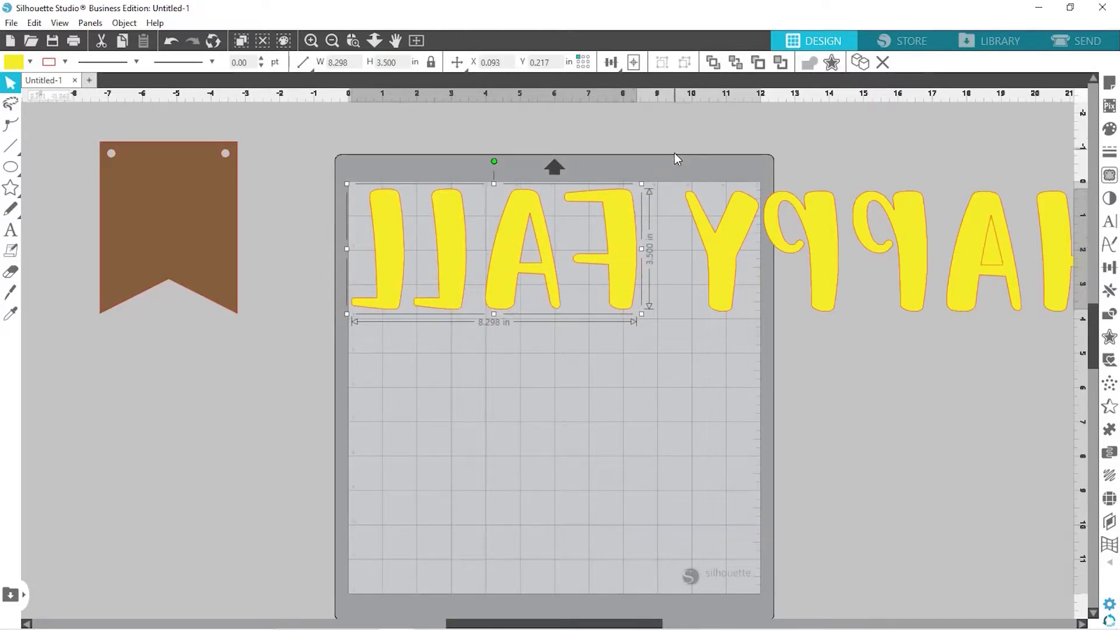
pyautogui.moveTo(675, 154); pyautogui.dragTo(1025, 301)
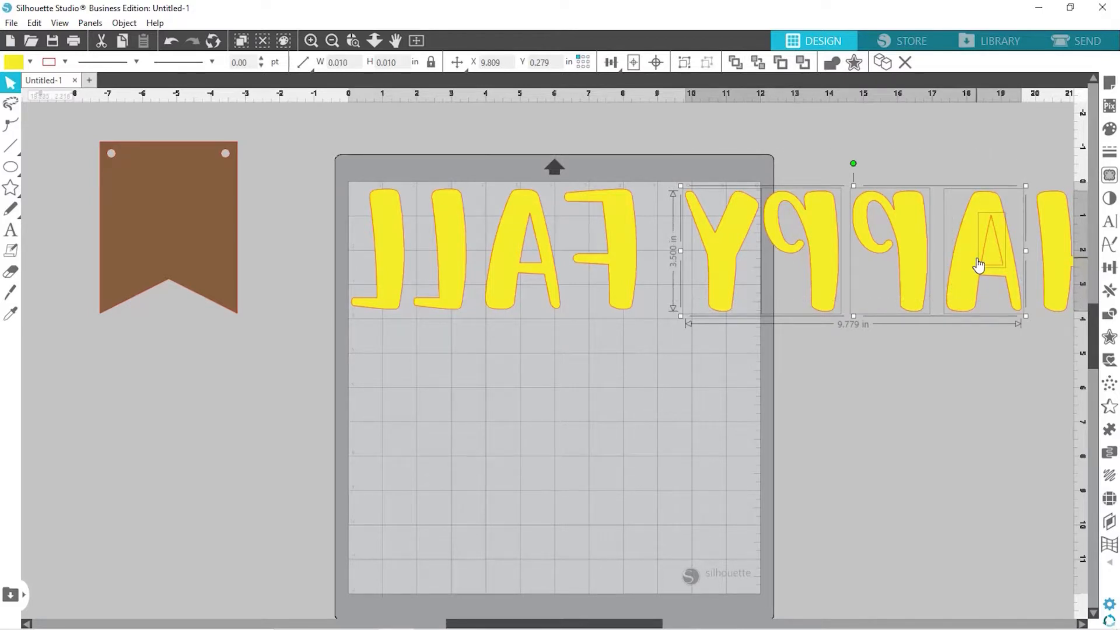
# Join the mirrored A-P-P-Y letters into one compound path and place it below FALL
pyautogui.rightClick(975, 260)
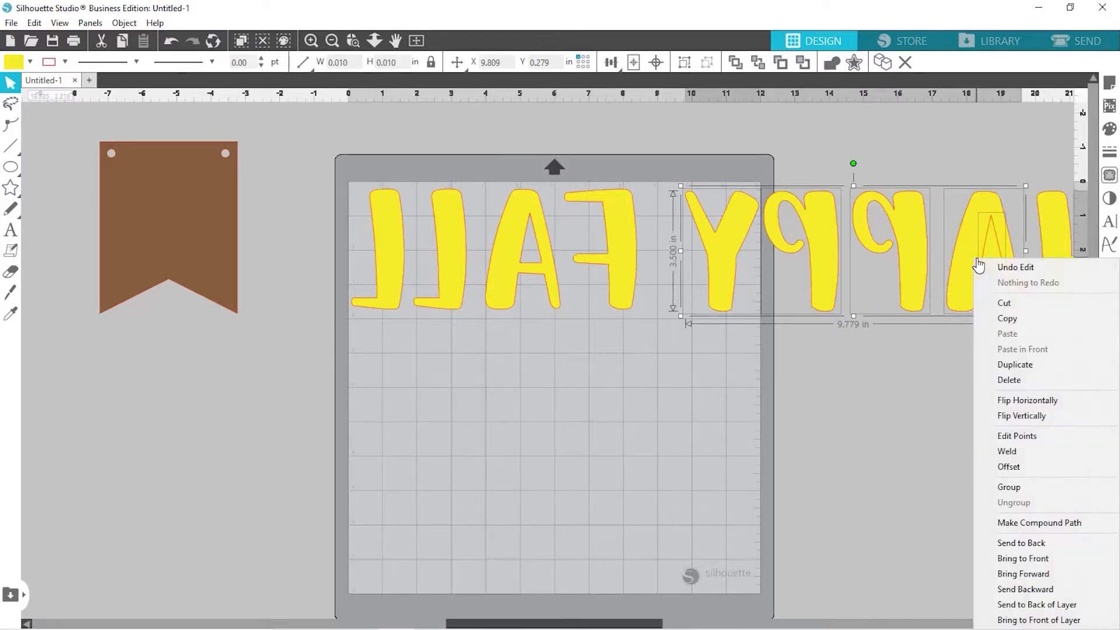
pyautogui.click(1010, 523)
pyautogui.moveTo(965, 300); pyautogui.dragTo(633, 427)
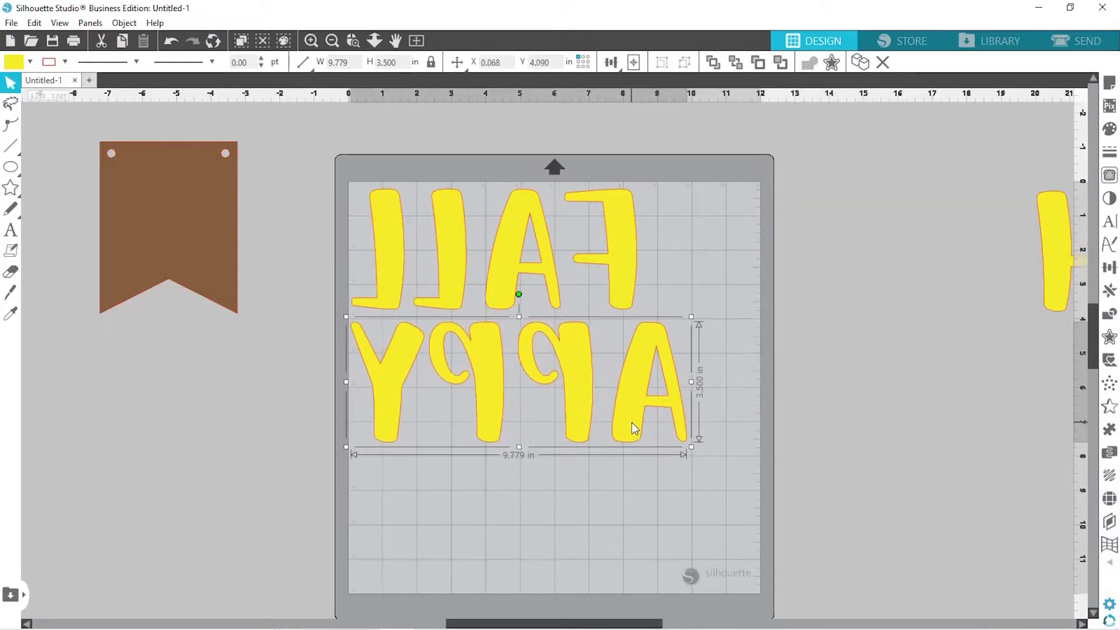
# Bring the H letter onto the mat beside FALL
pyautogui.click(1081, 625)
pyautogui.click(1082, 625)
pyautogui.click(1082, 625)
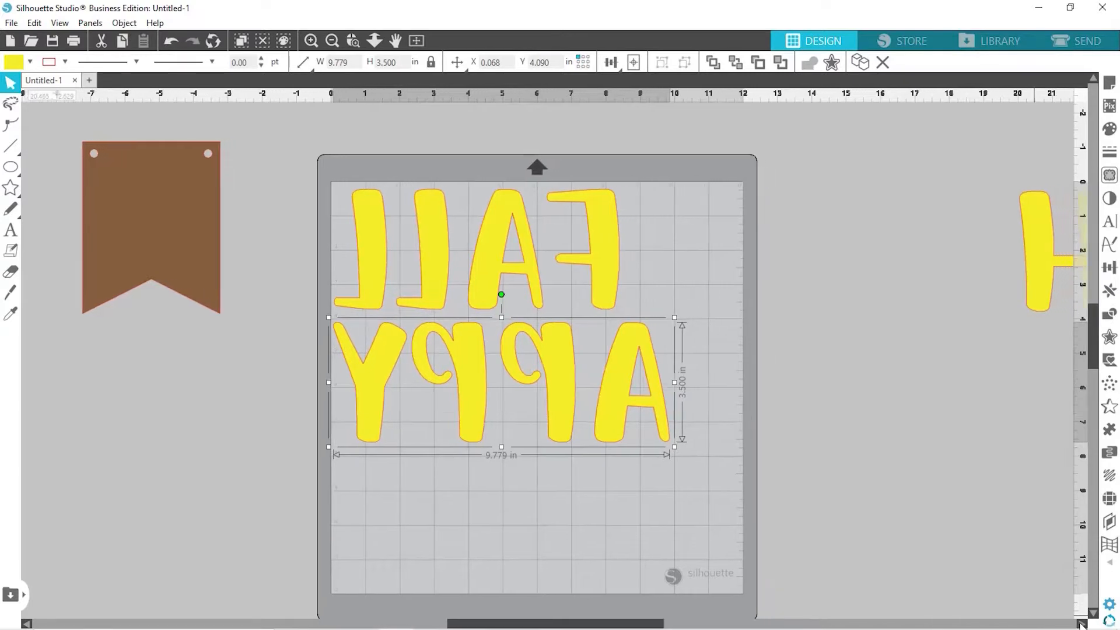
pyautogui.click(1082, 625)
pyautogui.click(1081, 625)
pyautogui.click(1081, 624)
pyautogui.click(1081, 625)
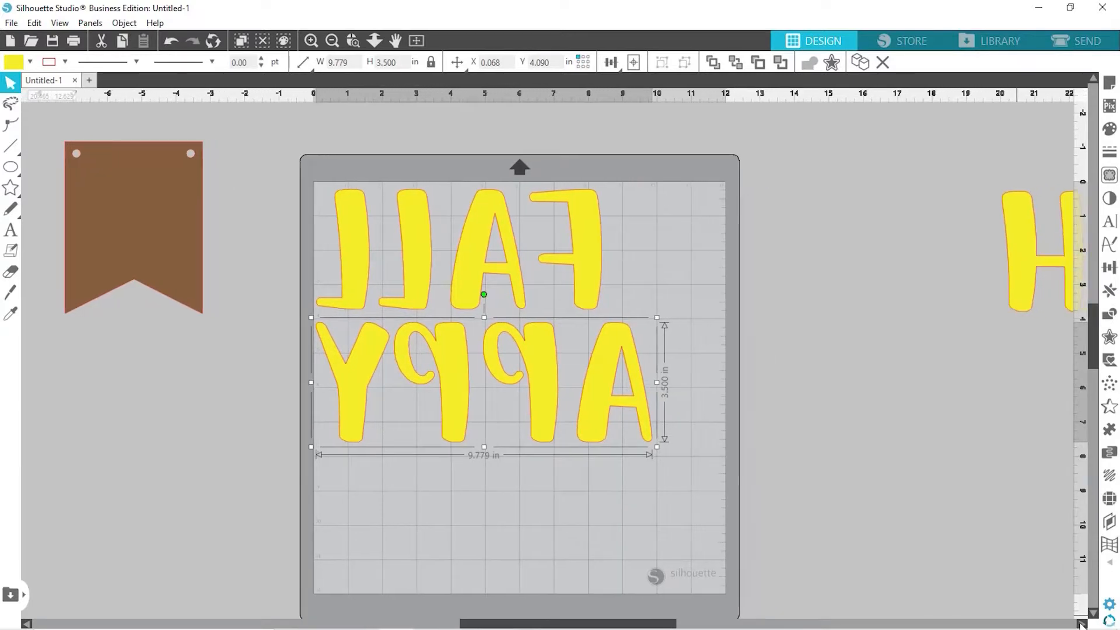
pyautogui.click(1081, 625)
pyautogui.click(1081, 624)
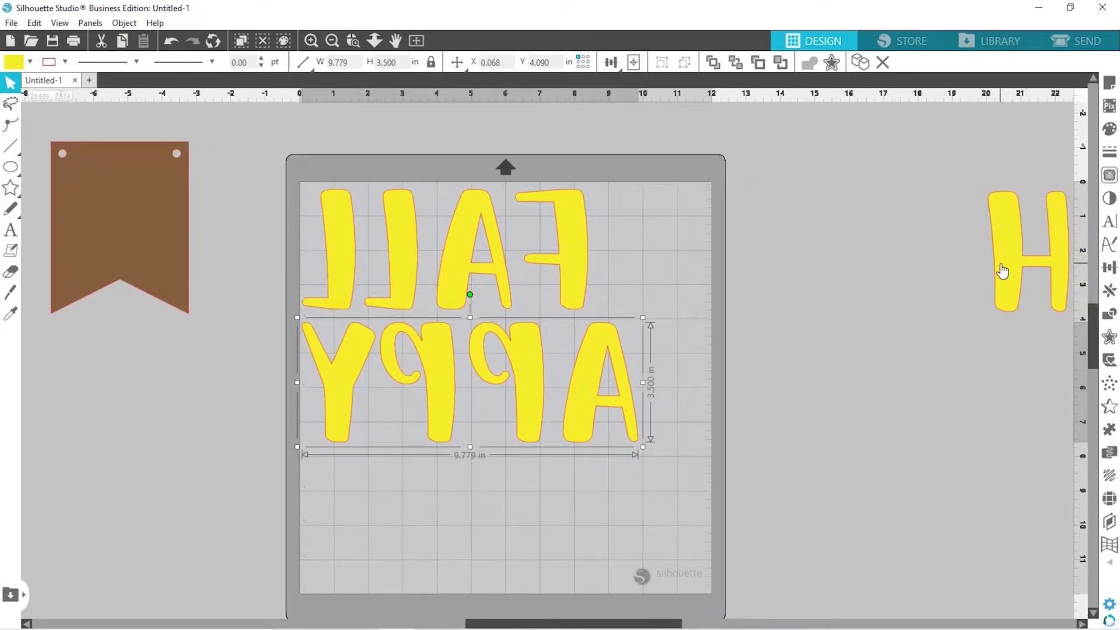
pyautogui.moveTo(999, 263); pyautogui.dragTo(625, 265)
pyautogui.click(838, 337)
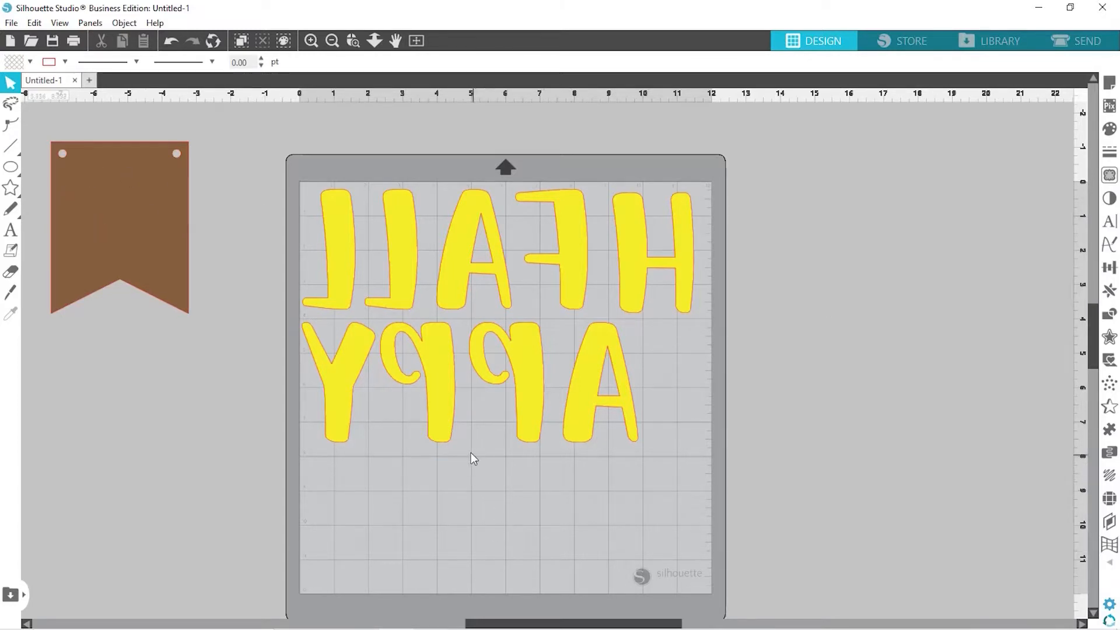
# Open the leaves Ai file from CCC SVG FILES > Leaves in its own tab
pyautogui.click(30, 42)
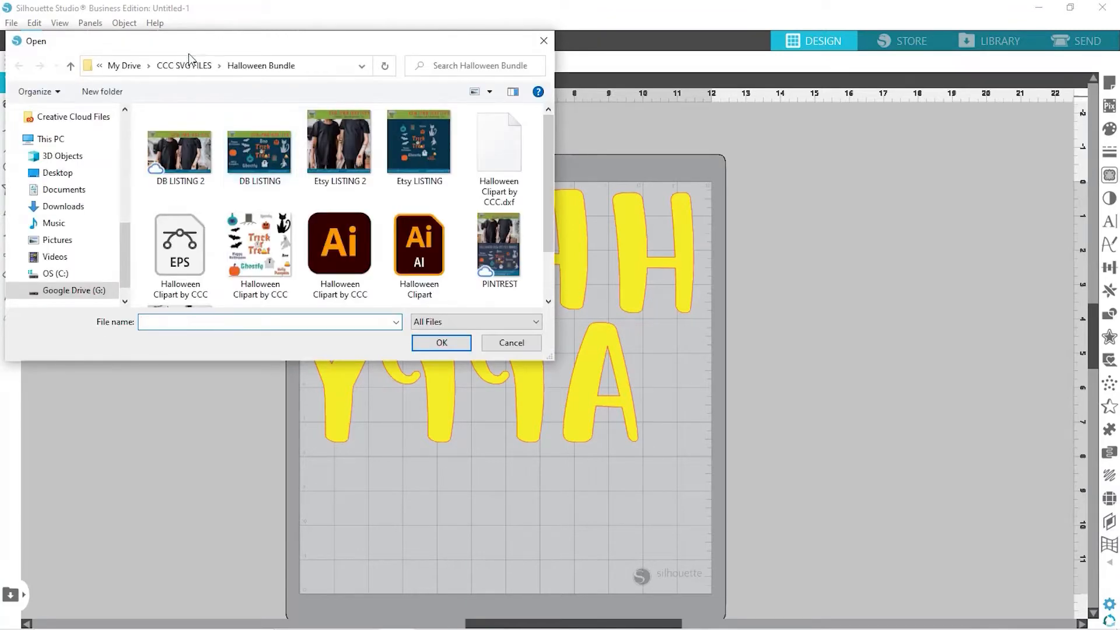
pyautogui.click(187, 67)
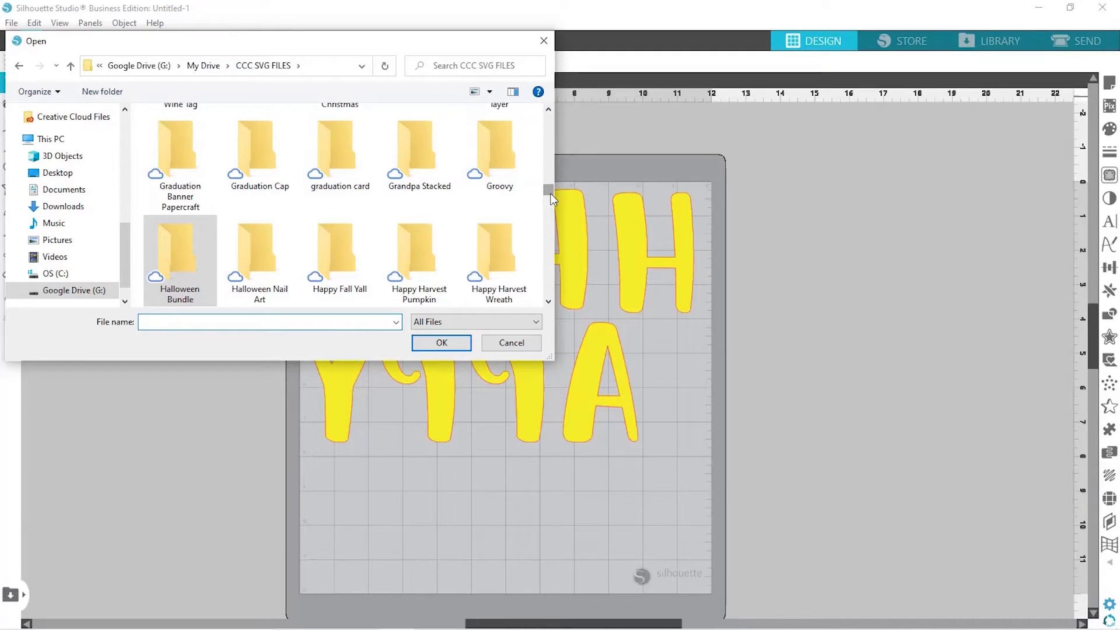
pyautogui.moveTo(551, 187); pyautogui.dragTo(547, 214)
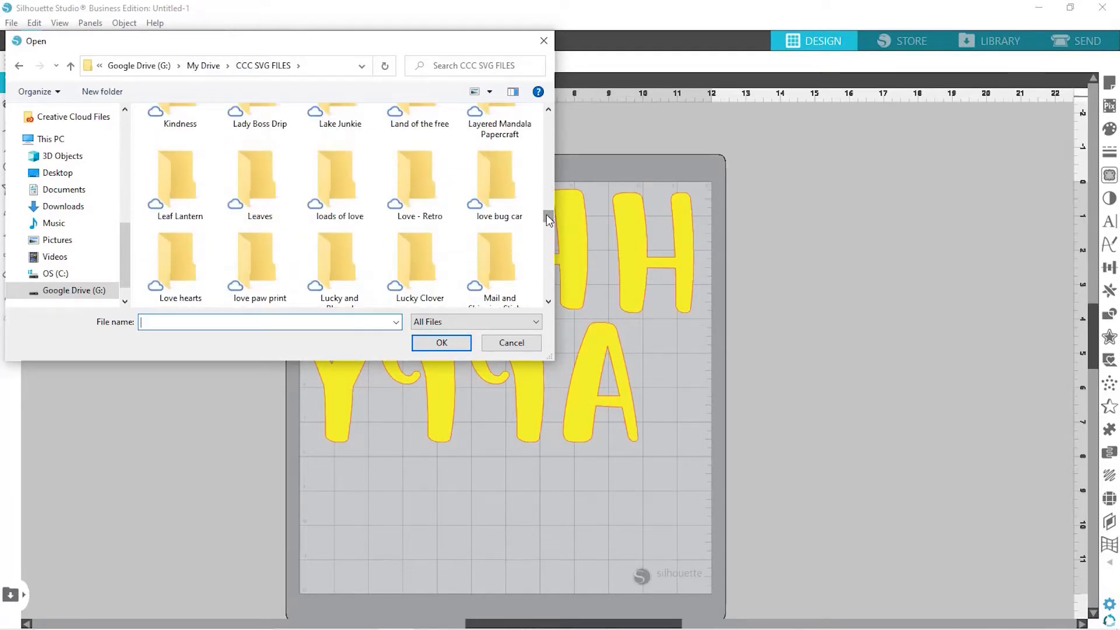
pyautogui.doubleClick(252, 185)
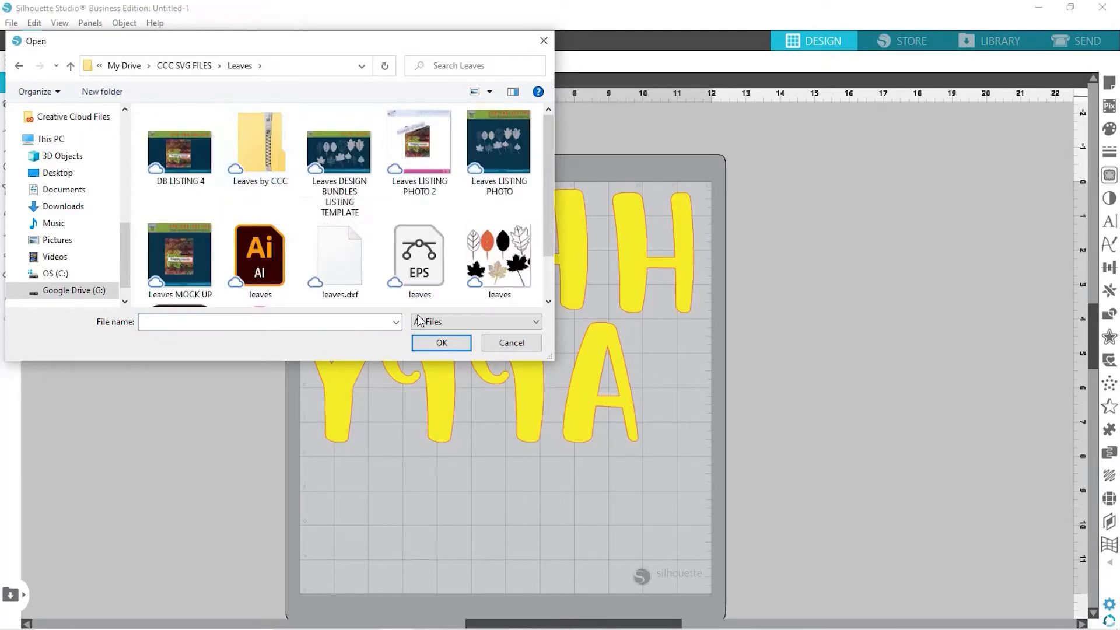
pyautogui.moveTo(547, 182); pyautogui.dragTo(545, 219)
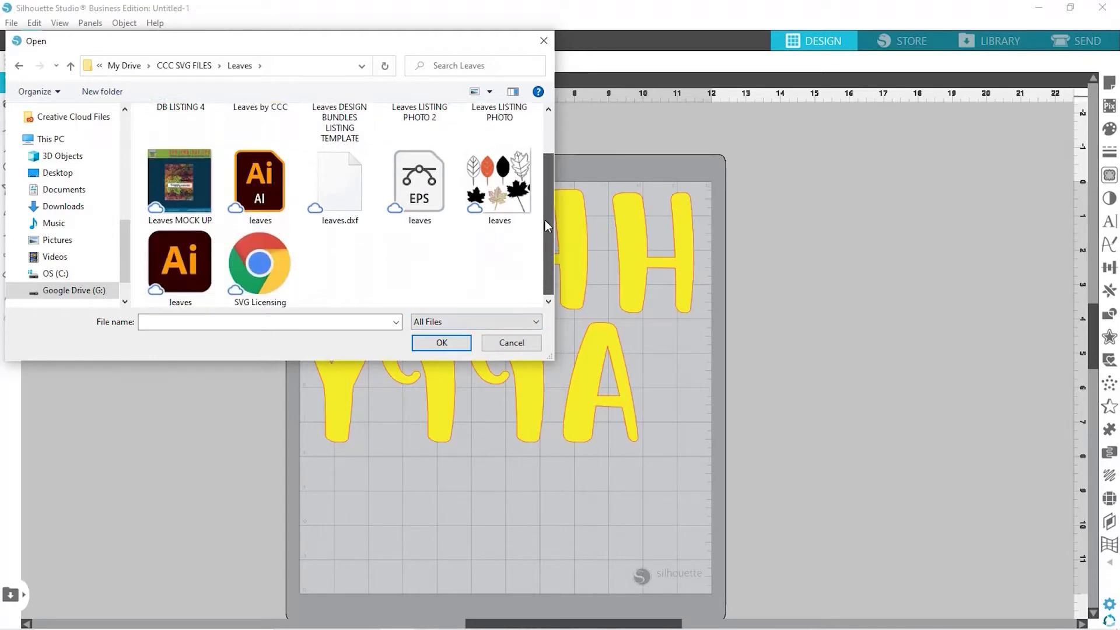
pyautogui.doubleClick(169, 265)
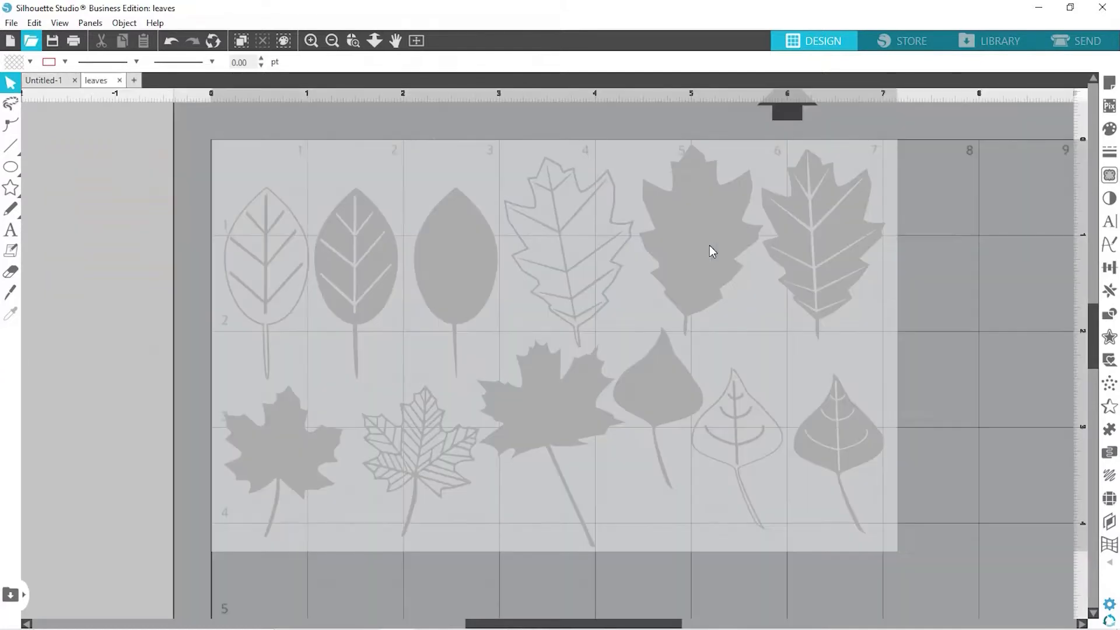
# Paste the outlined maple leaf into Untitled-1, yellow and 3.5 in tall, below APPY
pyautogui.click(420, 449)
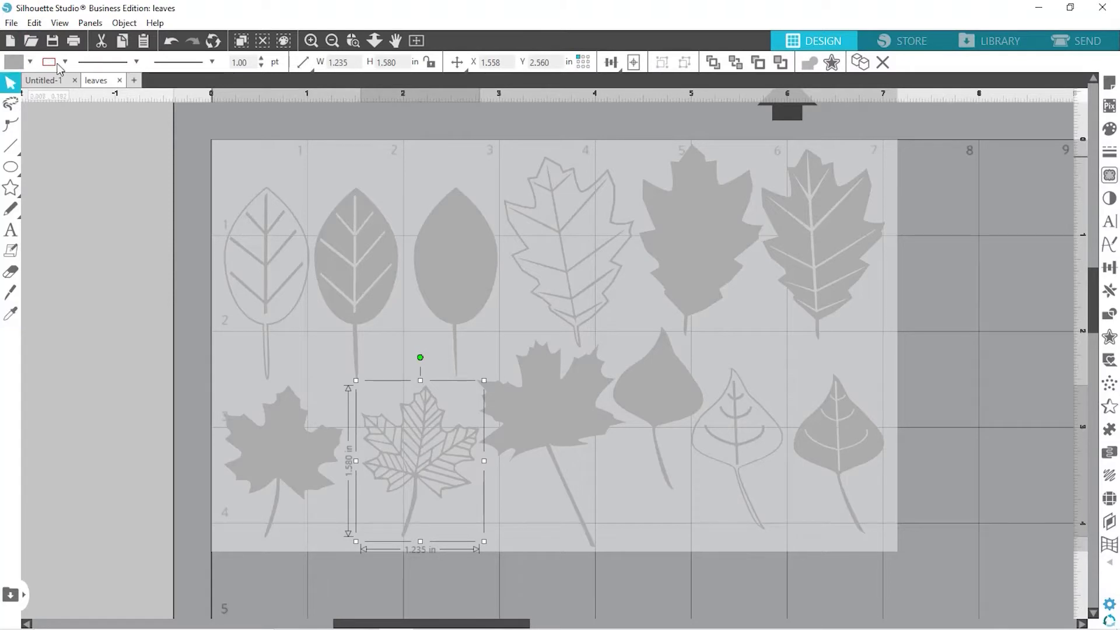
pyautogui.click(47, 80)
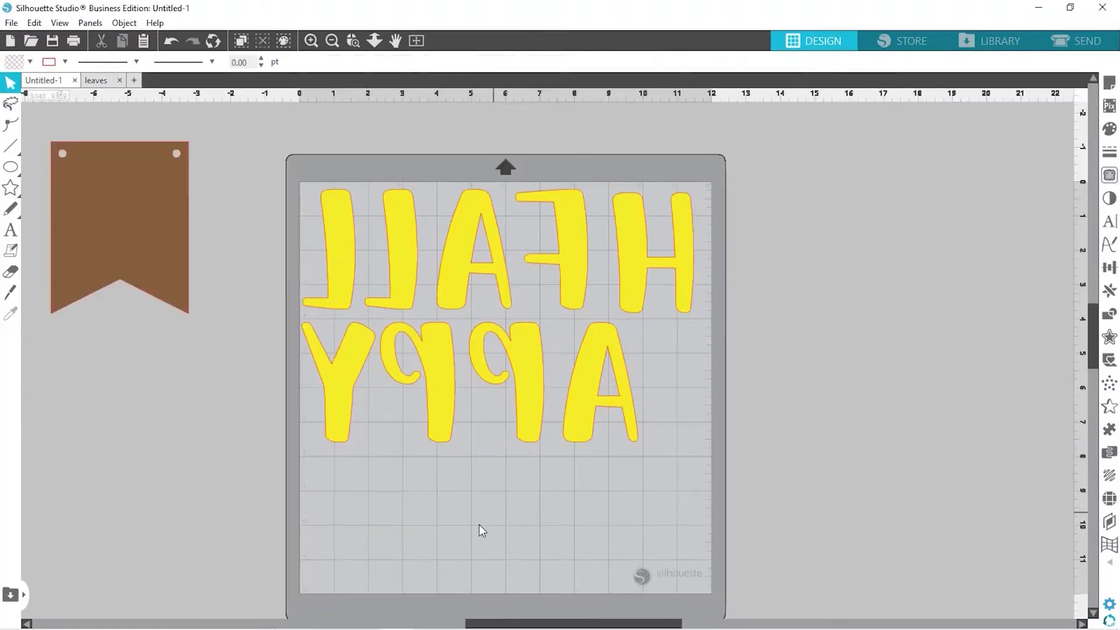
pyautogui.hotkey('ctrl', 'v')
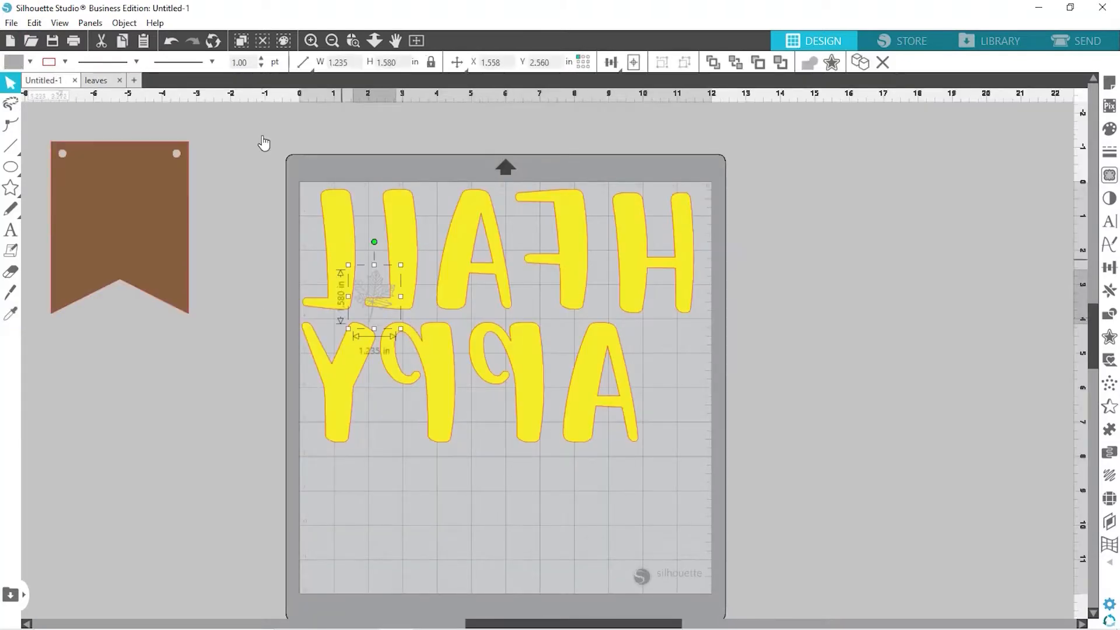
pyautogui.click(31, 62)
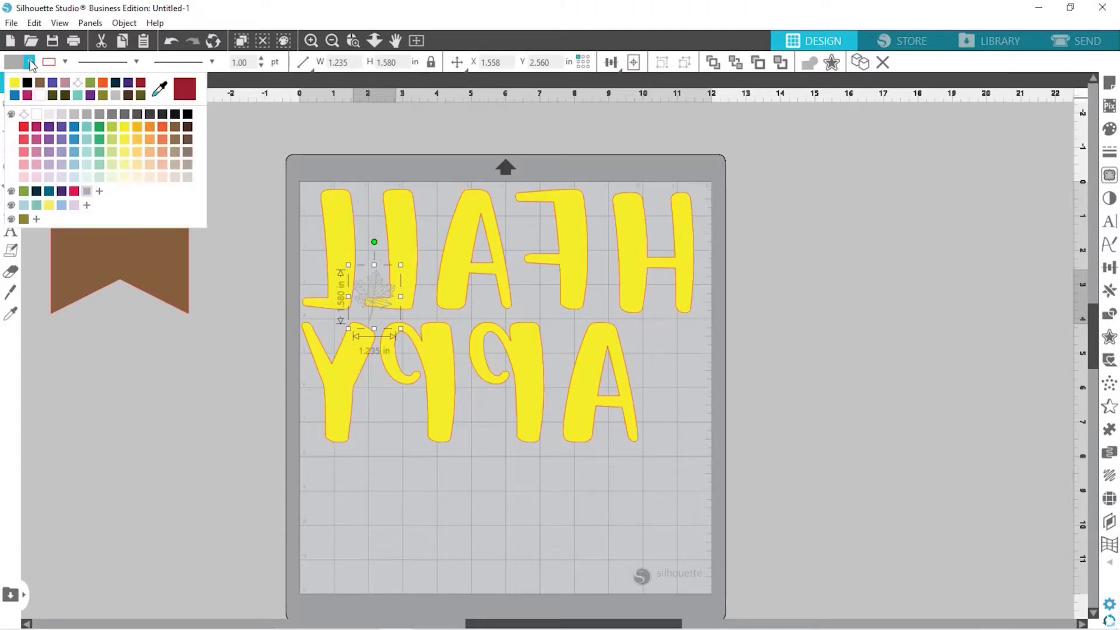
pyautogui.click(15, 83)
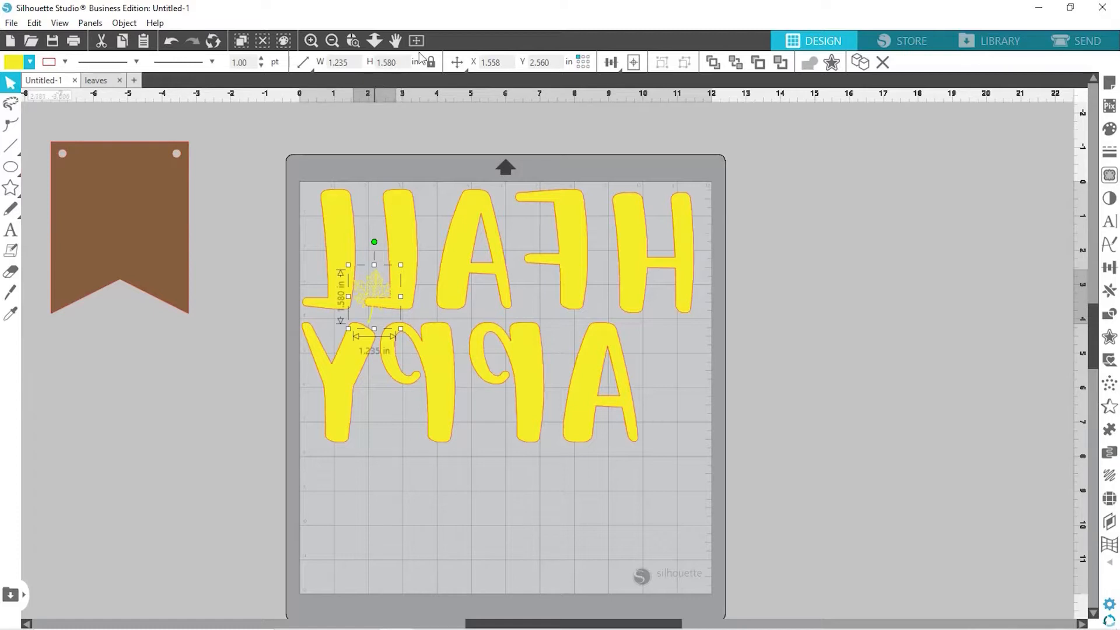
pyautogui.click(367, 63)
pyautogui.moveTo(375, 295); pyautogui.dragTo(383, 492)
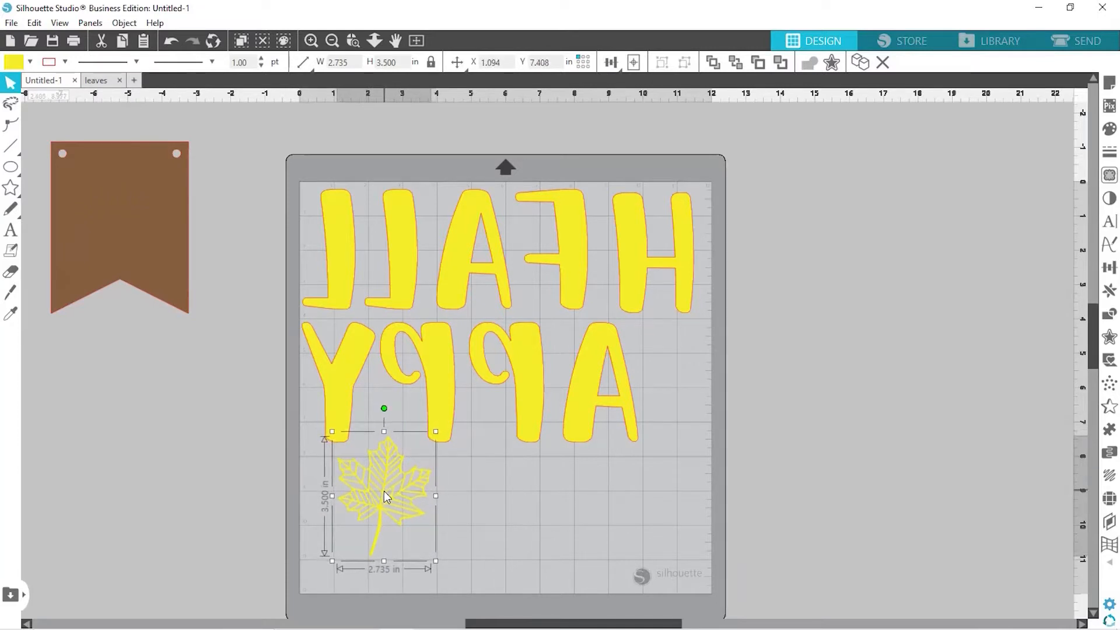
pyautogui.click(834, 465)
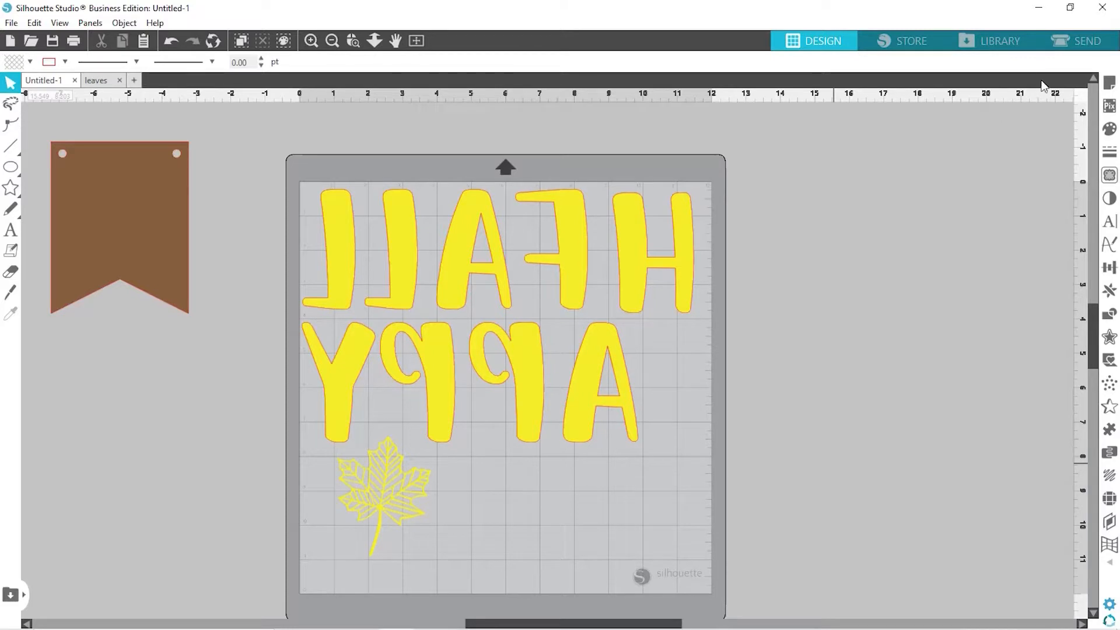
# Switch to the Send cut settings and browse the Material list, with Coverstock, Heavy (105lb-122lb) selected
pyautogui.click(1078, 45)
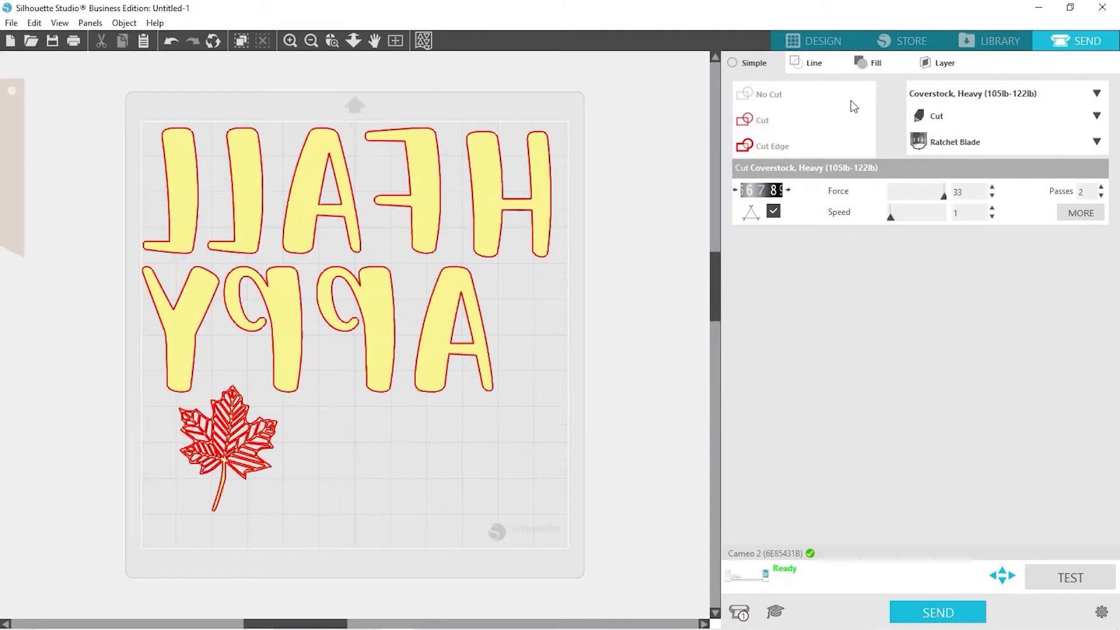
pyautogui.click(942, 96)
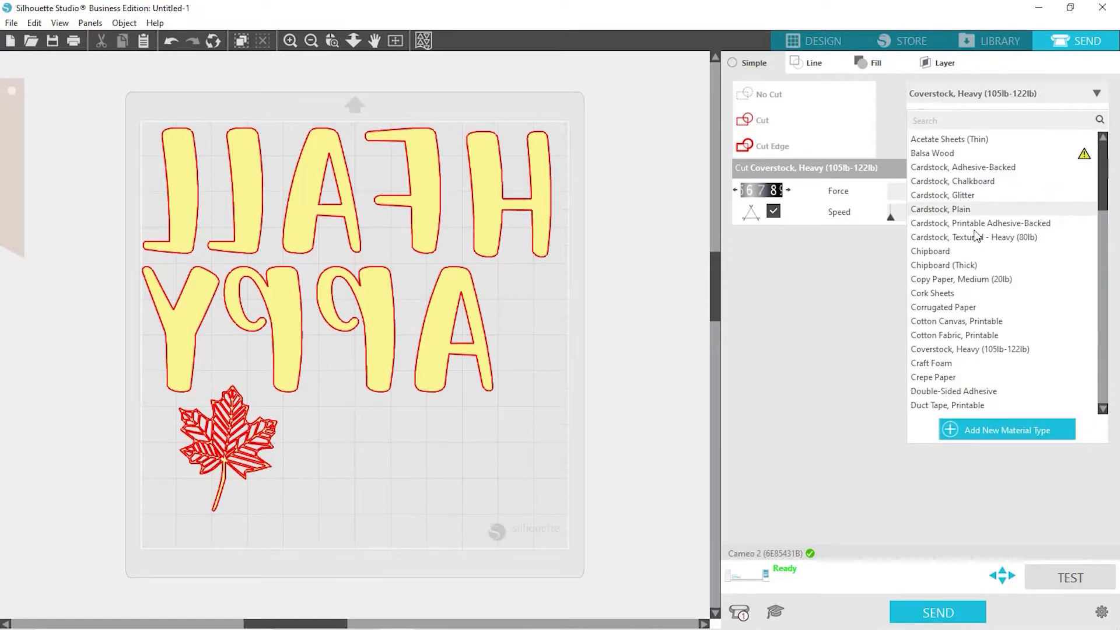
pyautogui.click(233, 433)
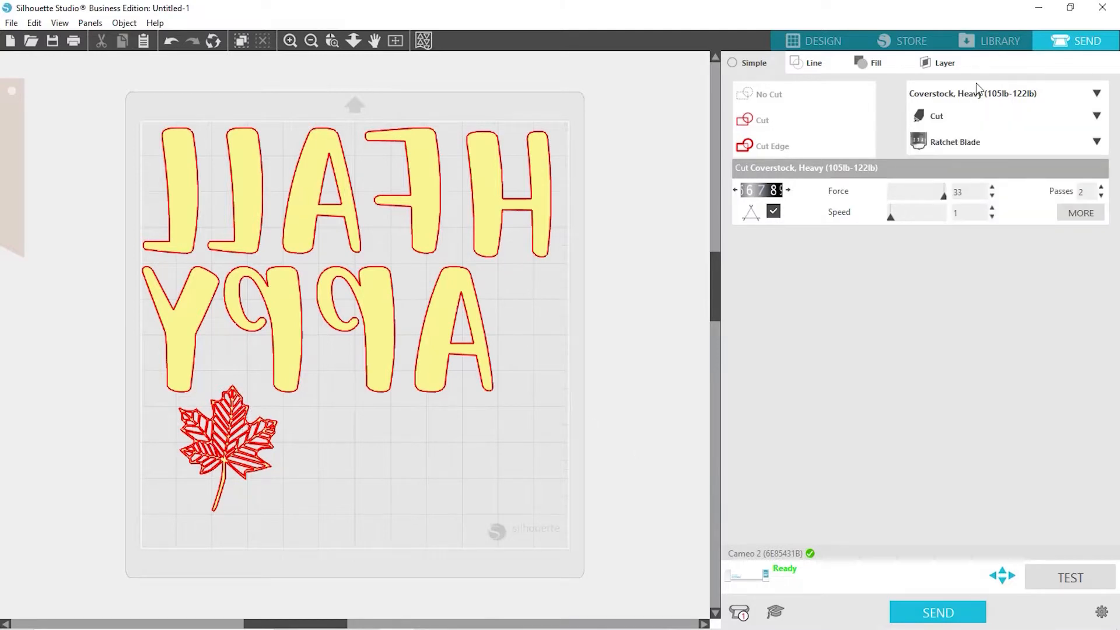
pyautogui.click(995, 96)
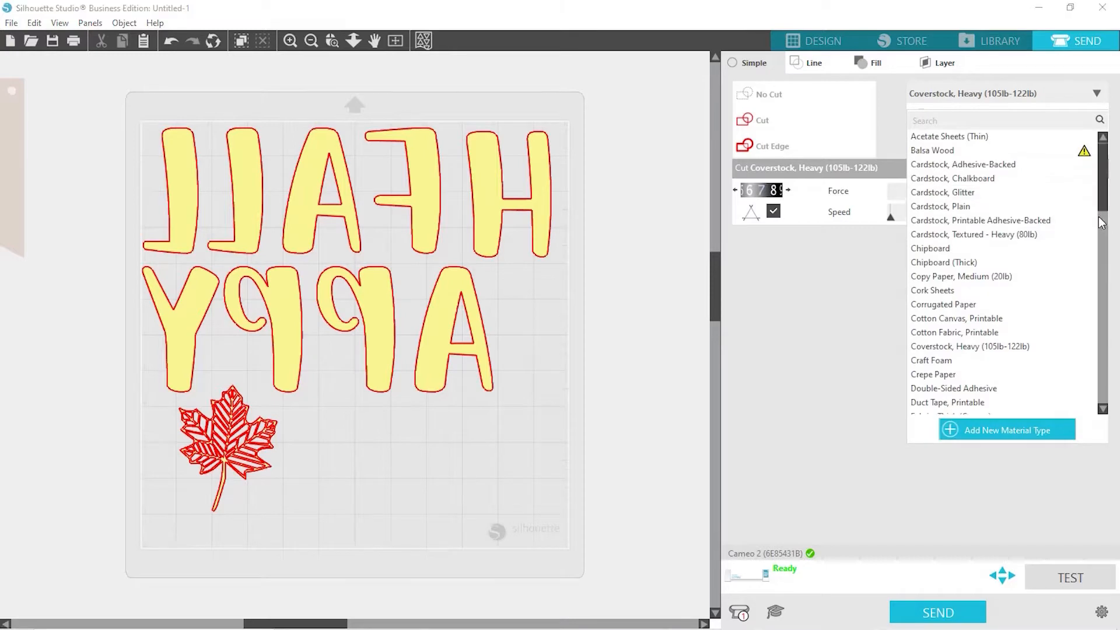
pyautogui.moveTo(1102, 192); pyautogui.dragTo(1097, 282)
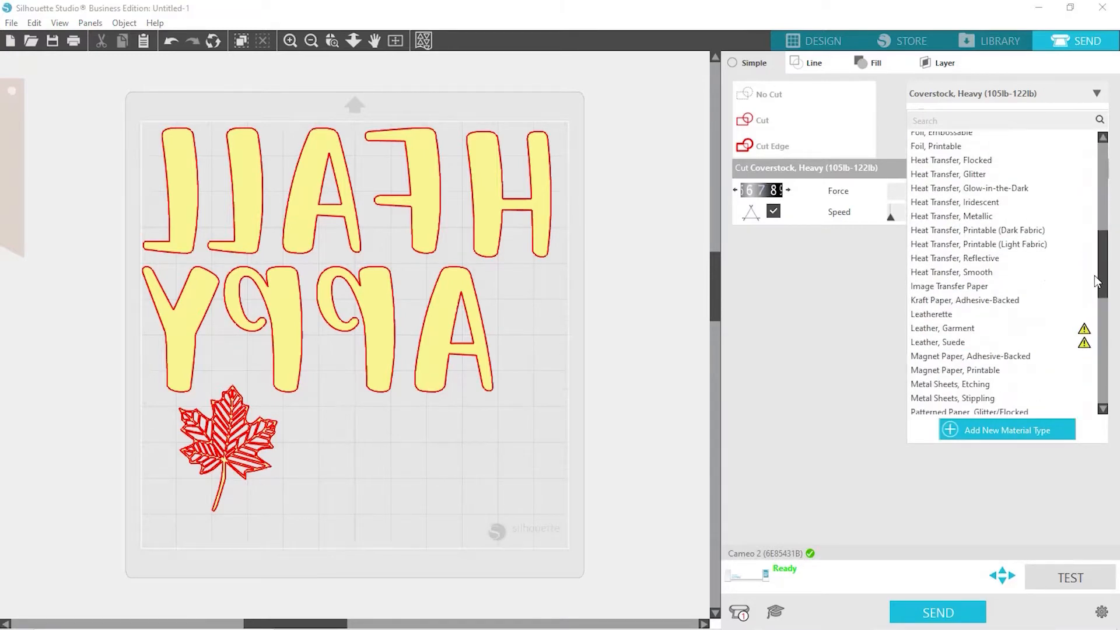